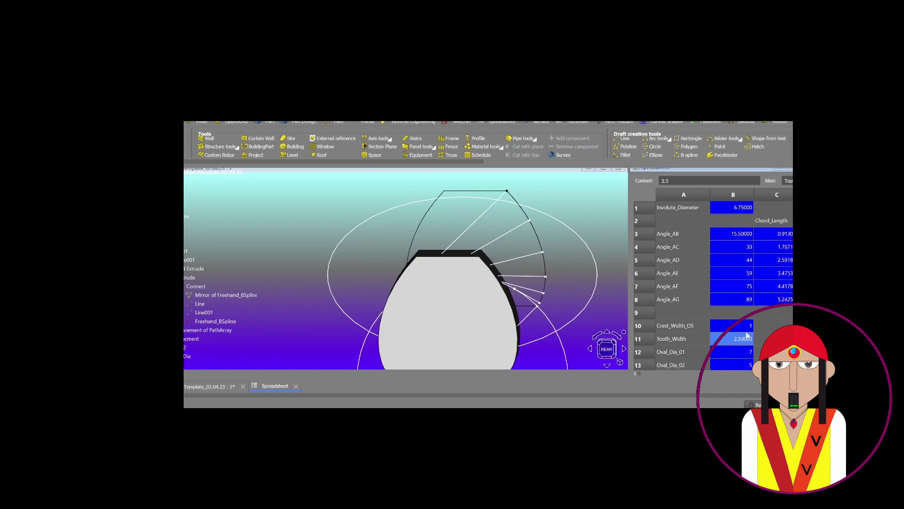
Try Involute_Diameter values of 9.3851 and 10 in the involute tooth template spreadsheet
{"action": "left_click", "coordinate": [738, 212]}
{"action": "type", "text": "9.3851"}
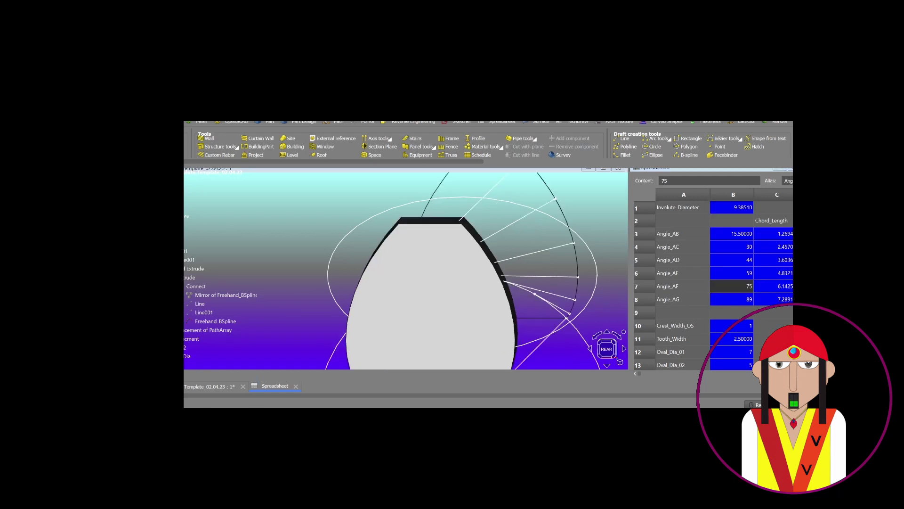
{"action": "left_click", "coordinate": [745, 208]}
{"action": "type", "text": "10"}
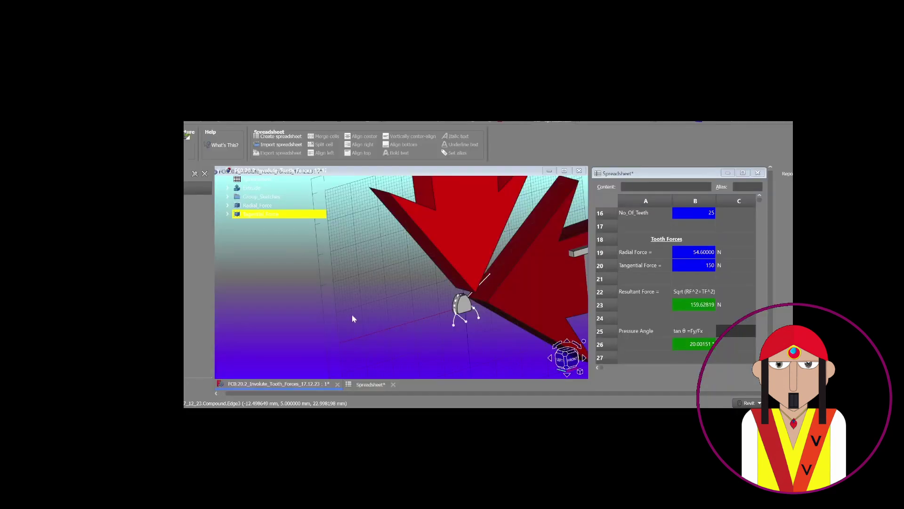
Set the Involute_Diameter to 9 in the tooth forces spreadsheet
{"action": "scroll", "coordinate": [696, 233], "scroll_direction": "up", "scroll_amount": 1}
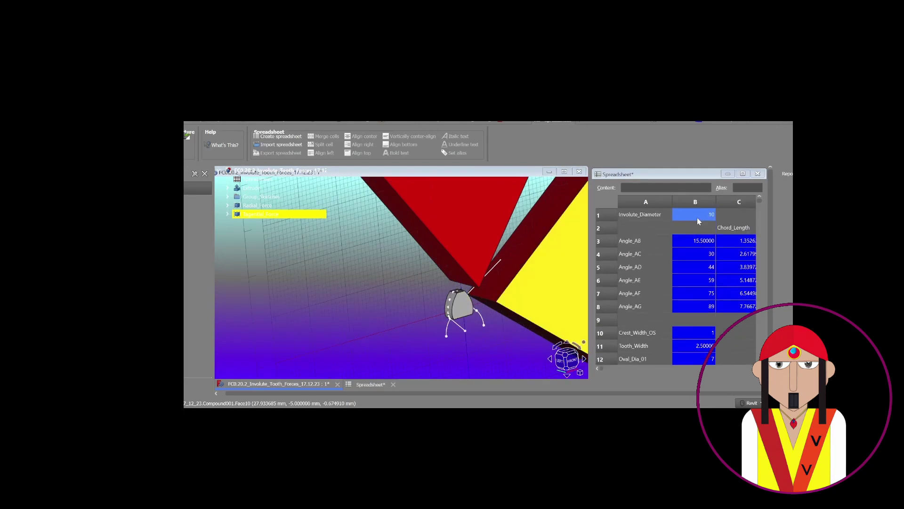
{"action": "left_click", "coordinate": [697, 218]}
{"action": "type", "text": "9"}
{"action": "left_click", "coordinate": [693, 242]}
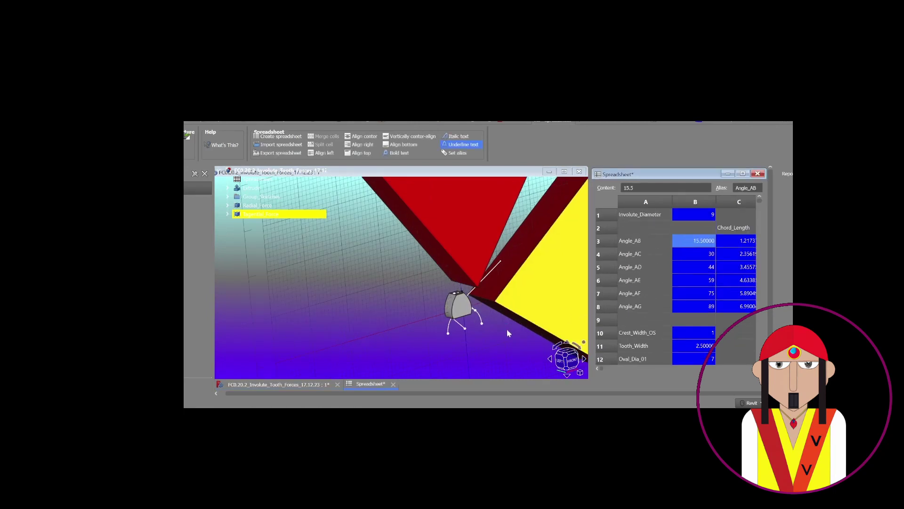
Inspect the radial and tangential force arrows and the Tooth Forces values, and select the line meeting the tooth flank
{"action": "scroll", "coordinate": [509, 329], "scroll_direction": "down", "scroll_amount": 5}
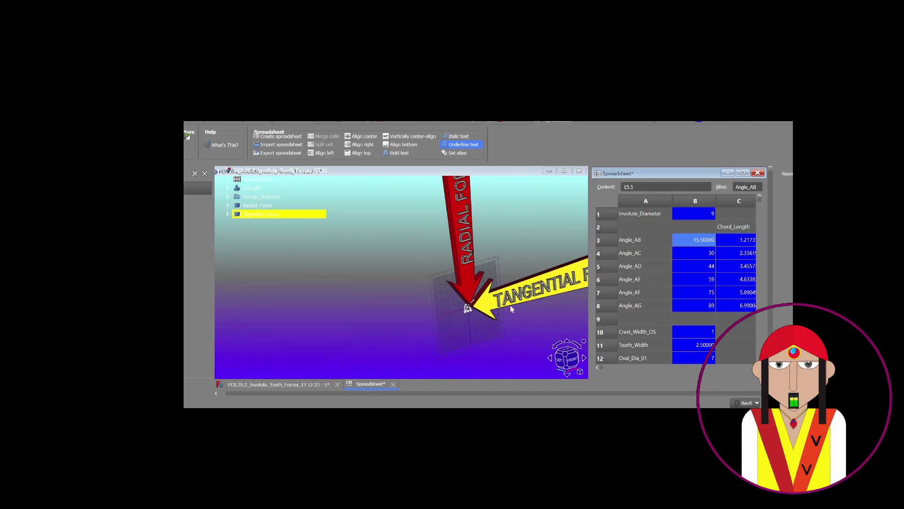
{"action": "scroll", "coordinate": [615, 304], "scroll_direction": "down", "scroll_amount": 5}
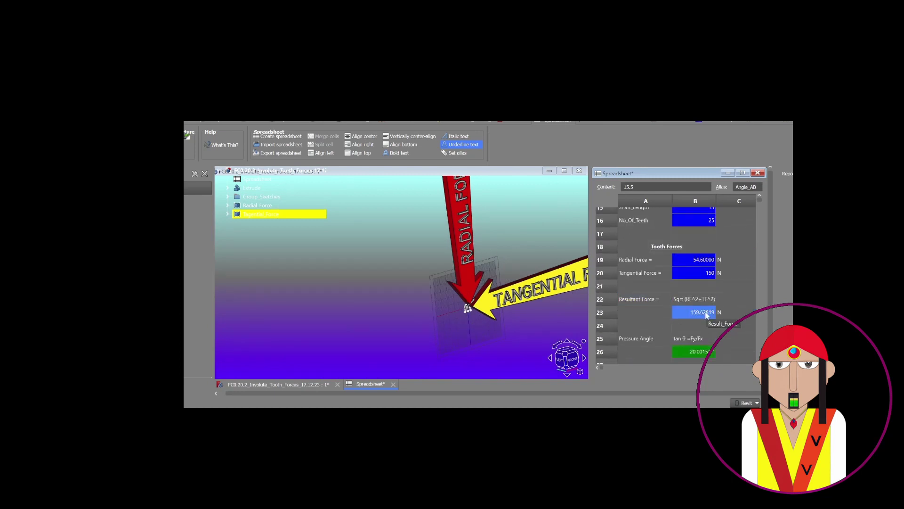
{"action": "scroll", "coordinate": [467, 302], "scroll_direction": "up", "scroll_amount": 6}
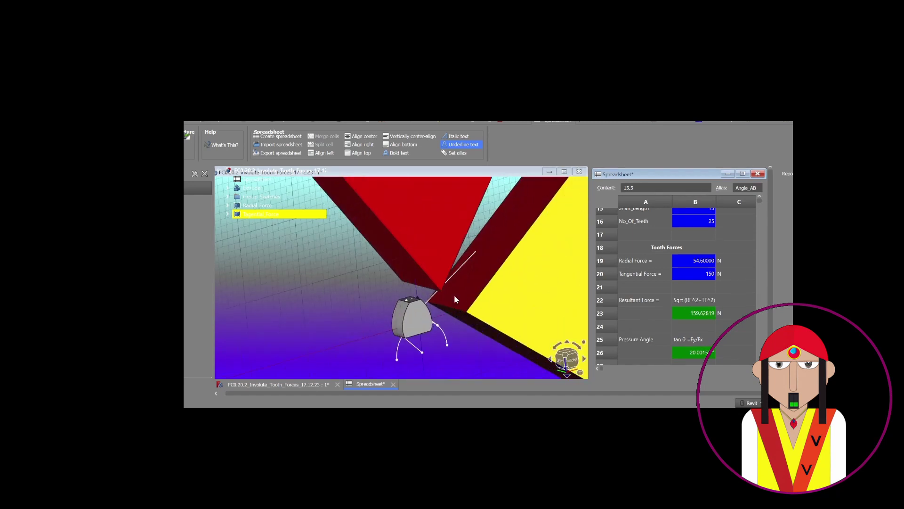
{"action": "left_click", "coordinate": [468, 253]}
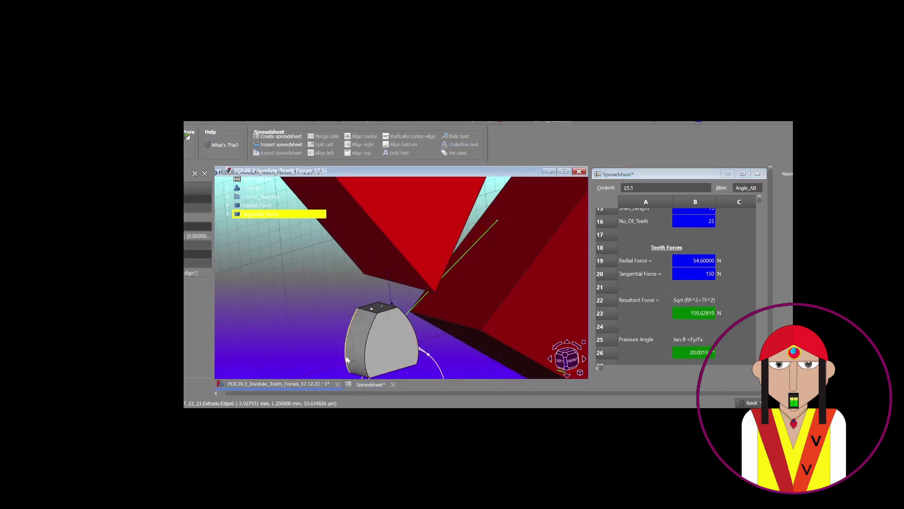
Set the Tooth_Width to 5 in the tooth forces spreadsheet
{"action": "scroll", "coordinate": [645, 282], "scroll_direction": "up", "scroll_amount": 2}
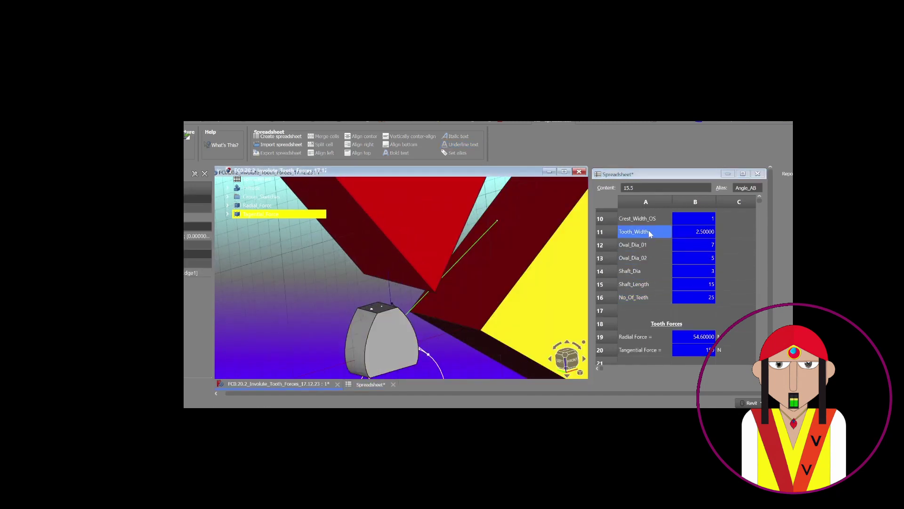
{"action": "left_click", "coordinate": [695, 232]}
{"action": "type", "text": "5"}
{"action": "key", "text": "Return"}
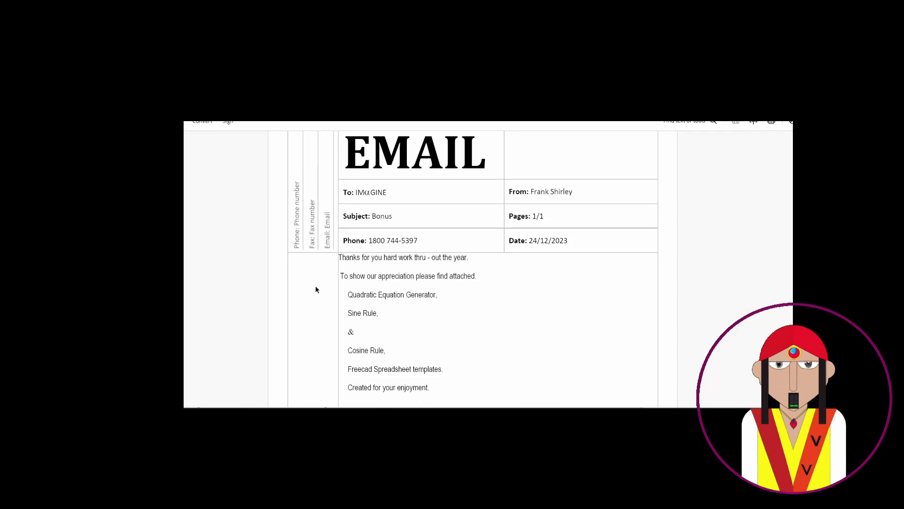
Read the bonus e-mail from its header to the signature, including the list of attached spreadsheet templates
{"action": "scroll", "coordinate": [315, 285], "scroll_direction": "down", "scroll_amount": 1}
{"action": "scroll", "coordinate": [315, 289], "scroll_direction": "down", "scroll_amount": 1}
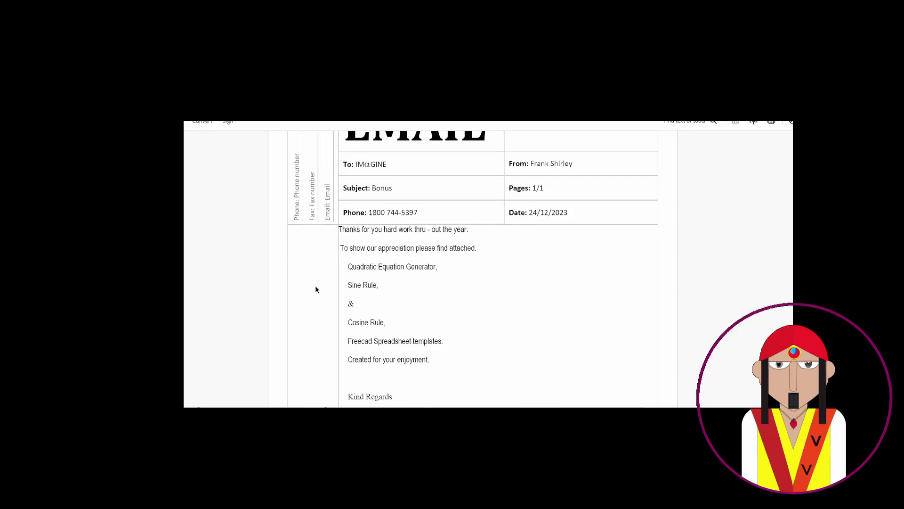
{"action": "scroll", "coordinate": [316, 289], "scroll_direction": "down", "scroll_amount": 1}
{"action": "scroll", "coordinate": [316, 289], "scroll_direction": "down", "scroll_amount": 1}
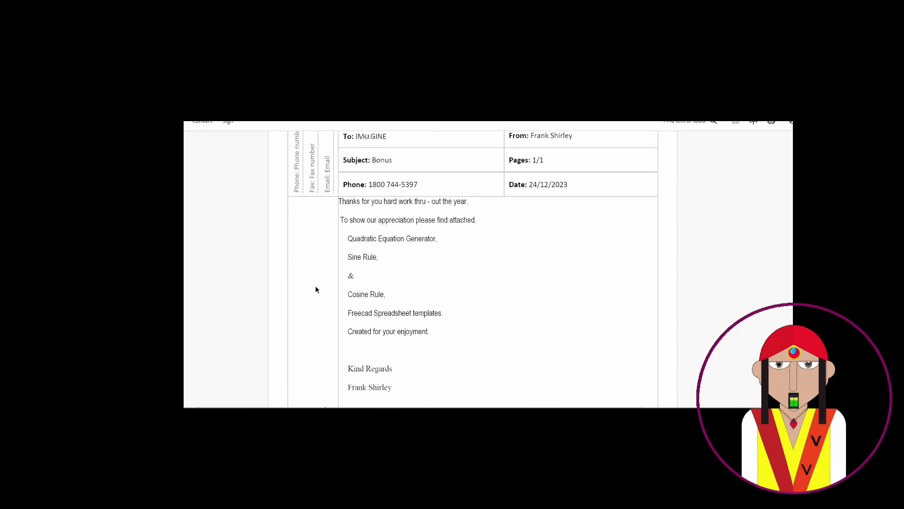
{"action": "scroll", "coordinate": [316, 289], "scroll_direction": "down", "scroll_amount": 1}
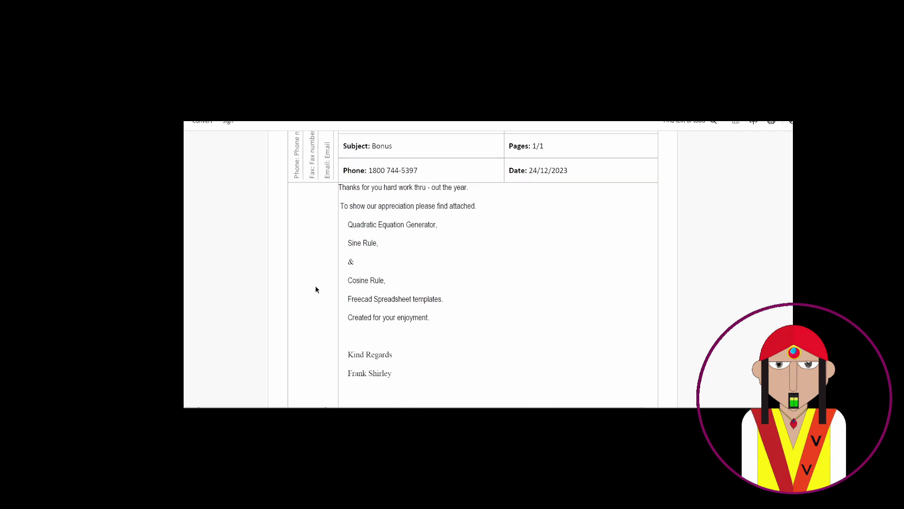
{"action": "scroll", "coordinate": [316, 289], "scroll_direction": "down", "scroll_amount": 1}
{"action": "scroll", "coordinate": [316, 289], "scroll_direction": "down", "scroll_amount": 1}
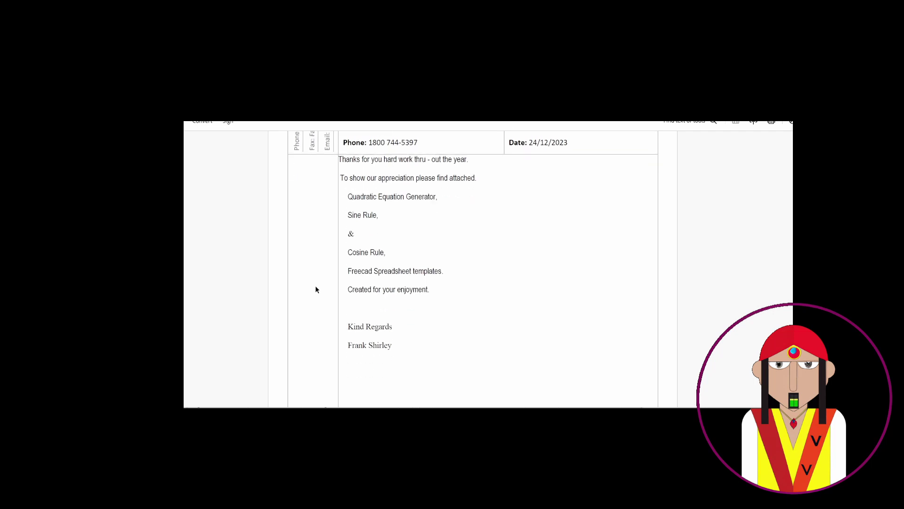
{"action": "scroll", "coordinate": [316, 289], "scroll_direction": "down", "scroll_amount": 1}
{"action": "scroll", "coordinate": [316, 289], "scroll_direction": "down", "scroll_amount": 1}
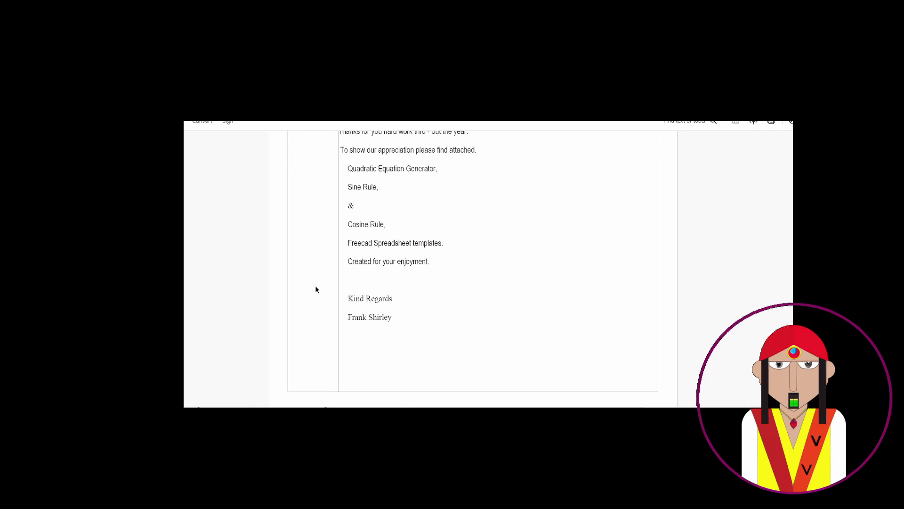
{"action": "scroll", "coordinate": [316, 290], "scroll_direction": "down", "scroll_amount": 2}
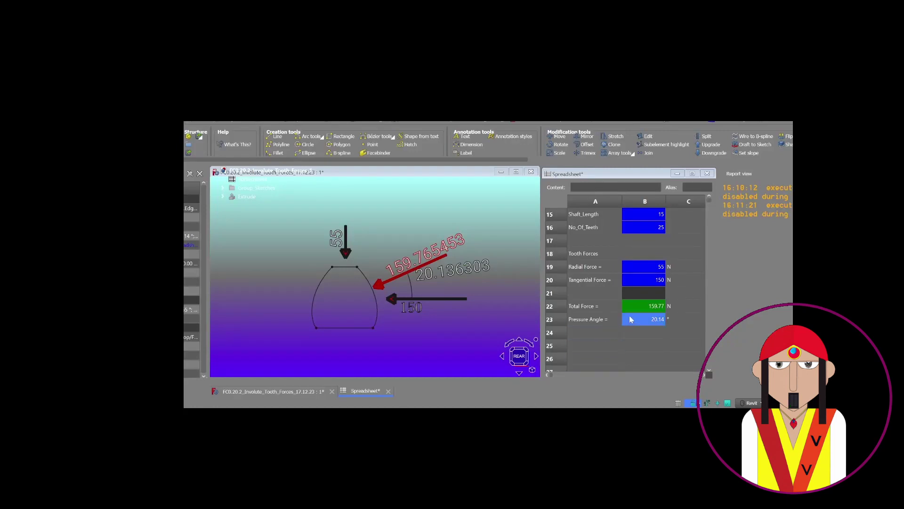
Set the Radial Force to 35 N and the Tangential Force to 125 N in the spreadsheet
{"action": "left_click", "coordinate": [647, 268]}
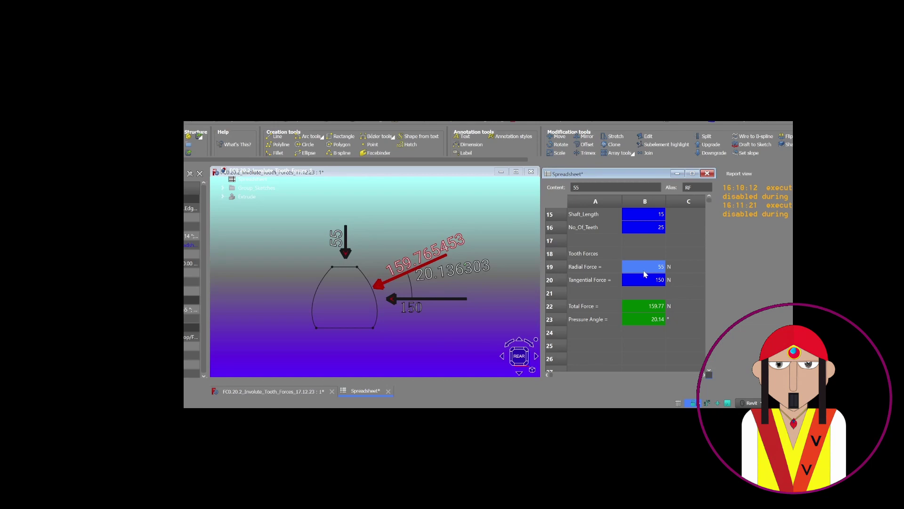
{"action": "type", "text": "35"}
{"action": "left_click", "coordinate": [641, 280]}
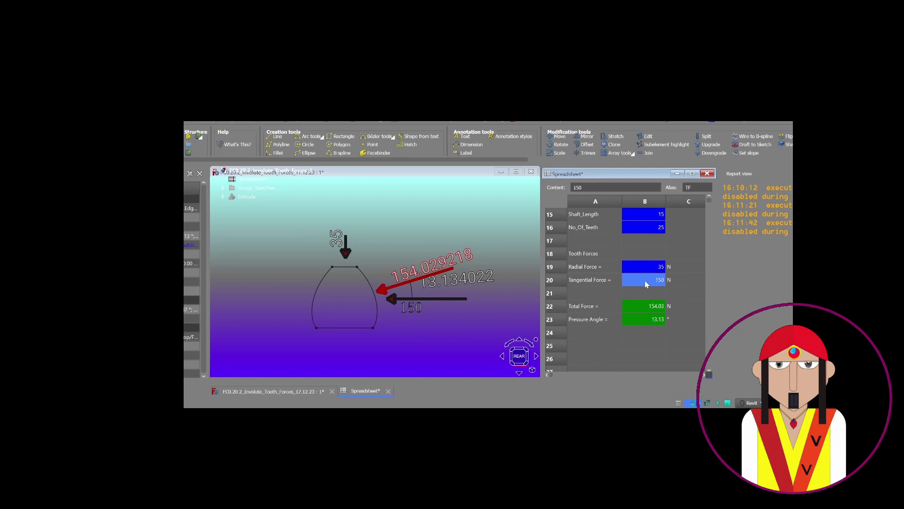
{"action": "type", "text": "125"}
{"action": "left_click", "coordinate": [641, 295]}
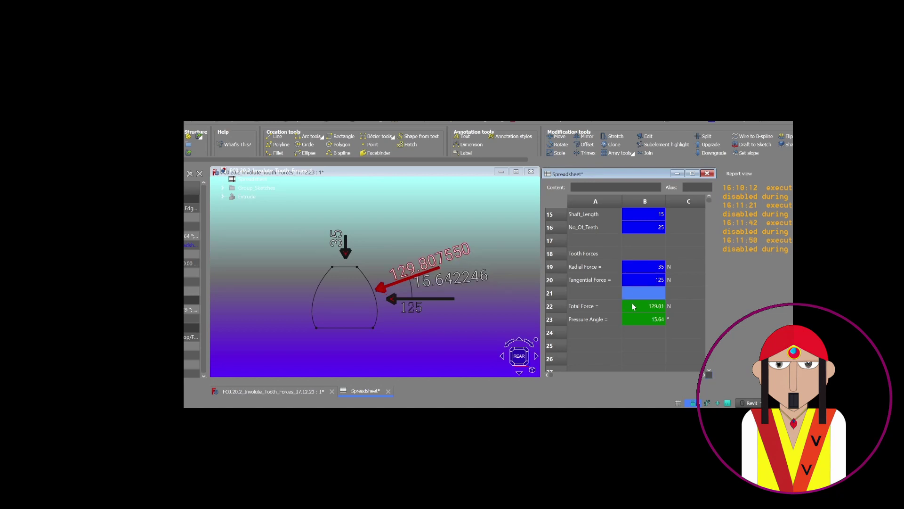
Change the Tangential Force to 95 N and the Radial Force to 100 N
{"action": "left_click", "coordinate": [640, 283]}
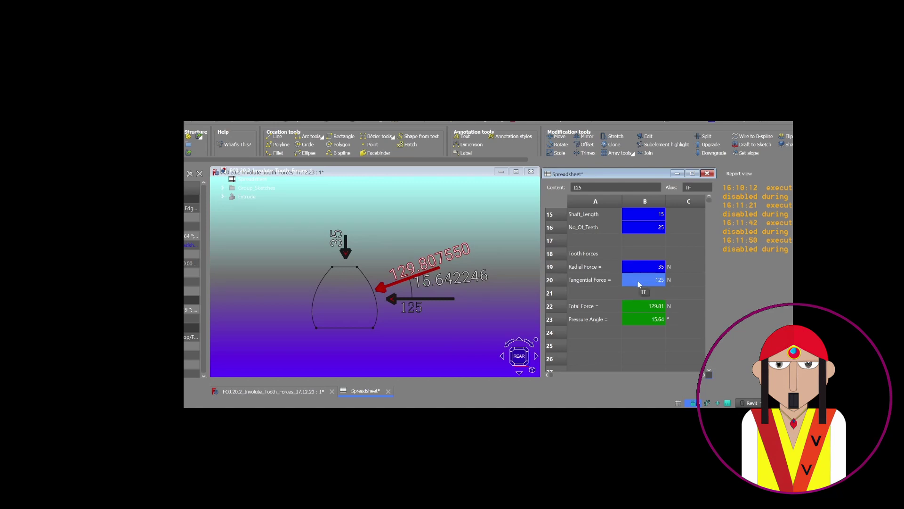
{"action": "type", "text": "95"}
{"action": "key", "text": "Return"}
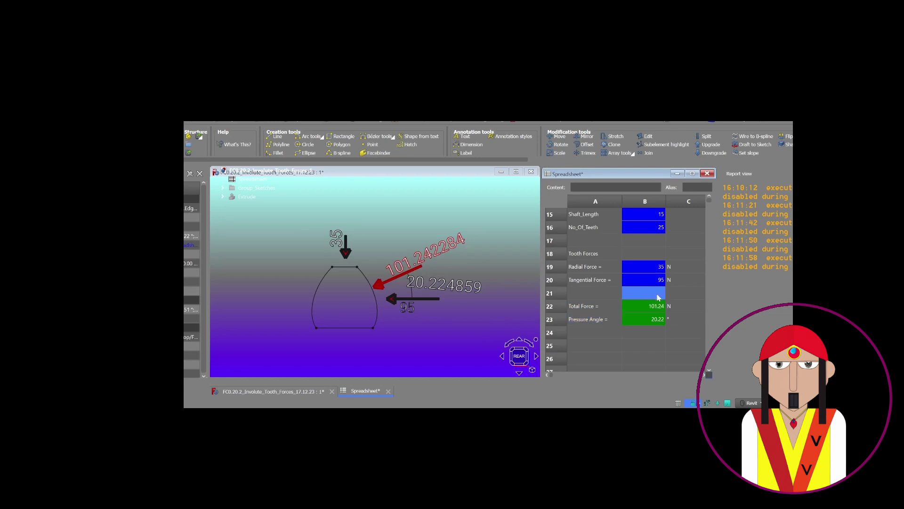
{"action": "left_click", "coordinate": [658, 269]}
{"action": "type", "text": "100"}
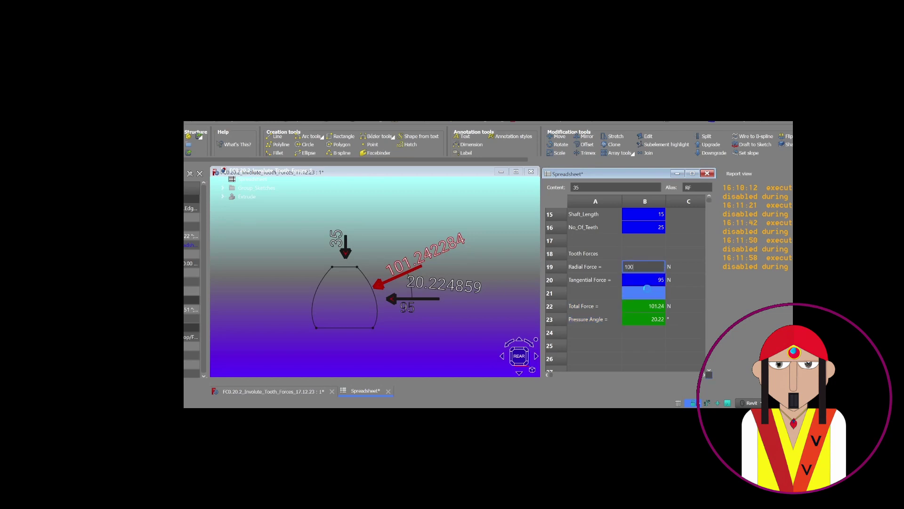
{"action": "key", "text": "Return"}
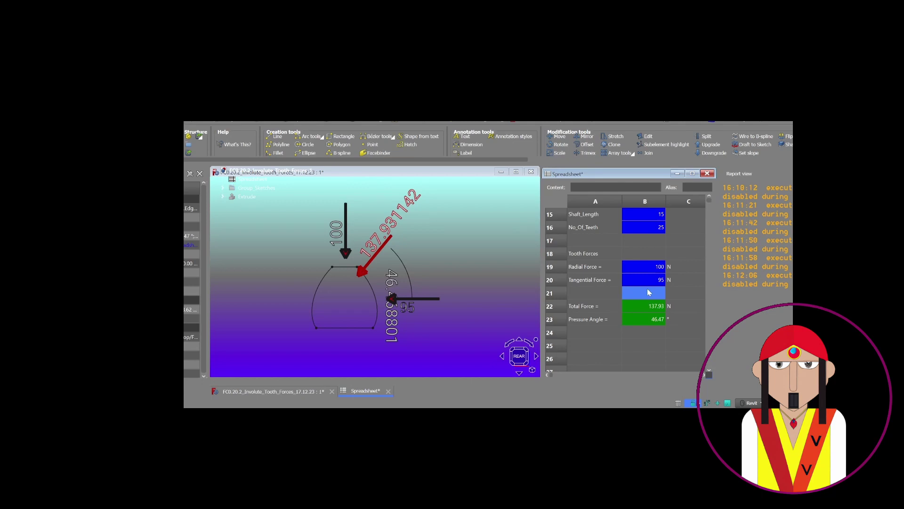
Change the Radial Force to 25 N and the Tangential Force to 80 N
{"action": "left_click", "coordinate": [653, 273]}
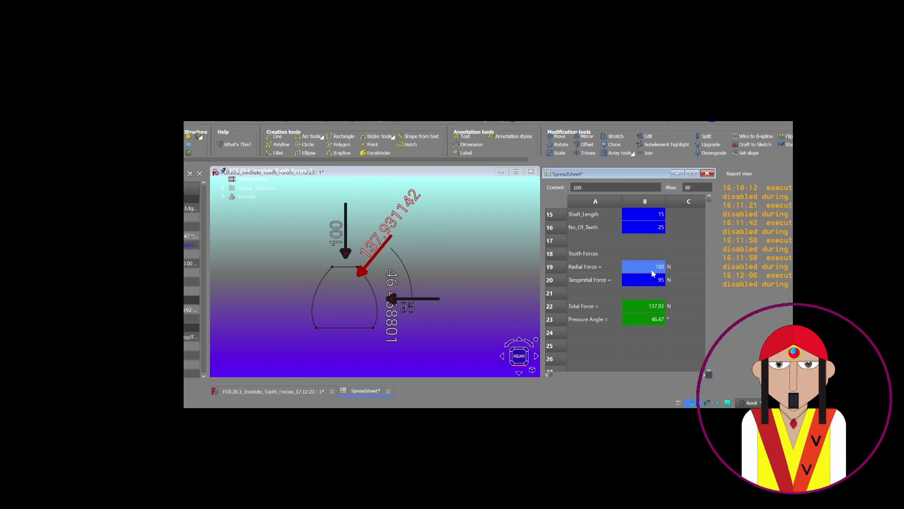
{"action": "type", "text": "25"}
{"action": "key", "text": "Return"}
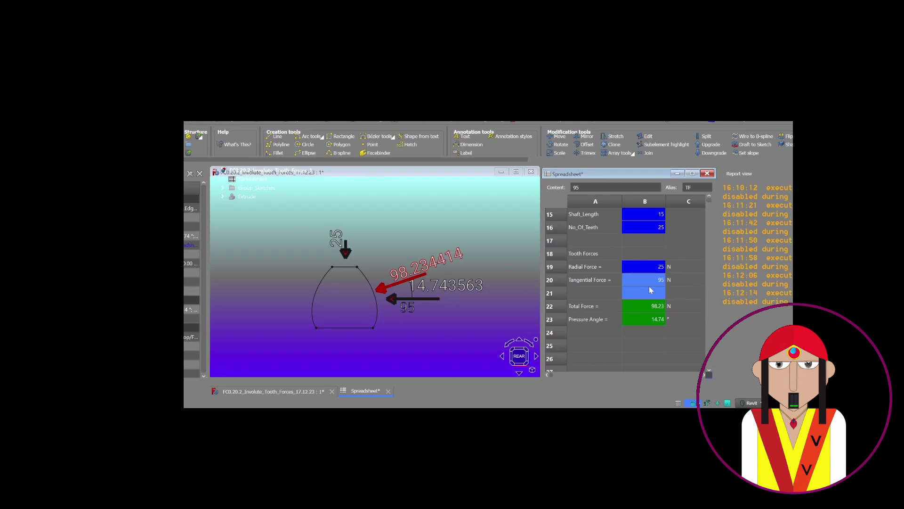
{"action": "type", "text": "80"}
{"action": "key", "text": "Return"}
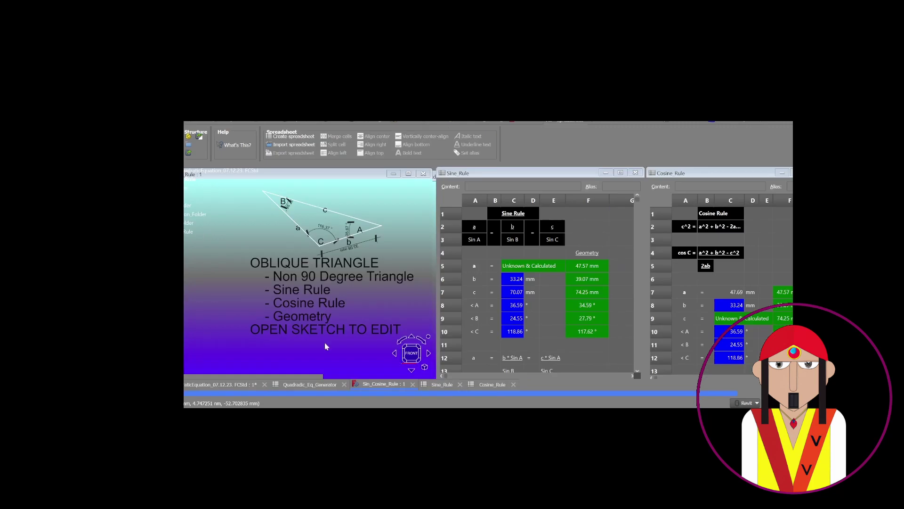
Review the formulas and calculated triangle values in the Sine_Rule and Cosine_Rule spreadsheets
{"action": "scroll", "coordinate": [522, 230], "scroll_direction": "down", "scroll_amount": 2}
{"action": "scroll", "coordinate": [522, 231], "scroll_direction": "down", "scroll_amount": 1}
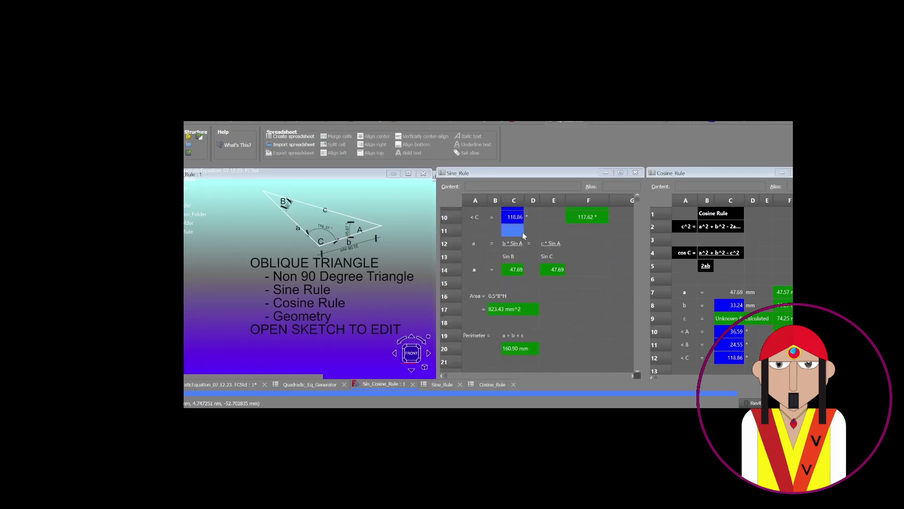
{"action": "scroll", "coordinate": [521, 233], "scroll_direction": "up", "scroll_amount": 3}
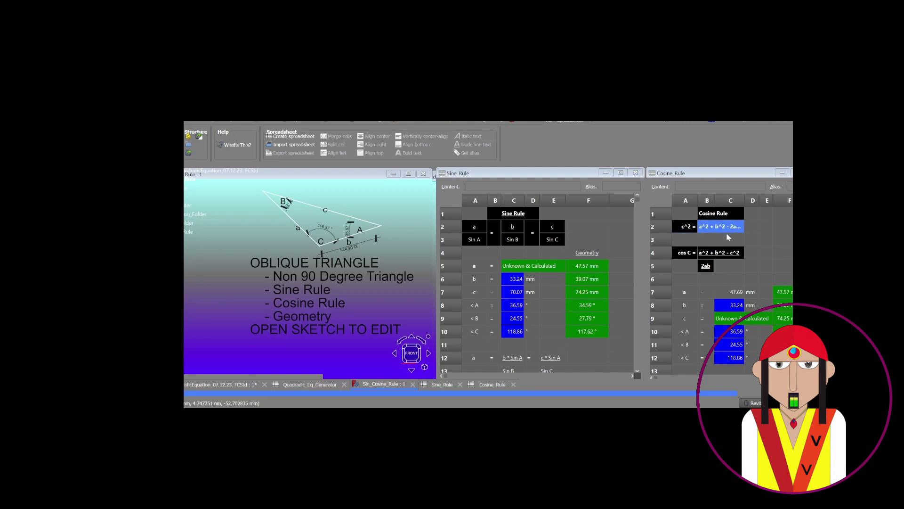
{"action": "scroll", "coordinate": [767, 259], "scroll_direction": "down", "scroll_amount": 5}
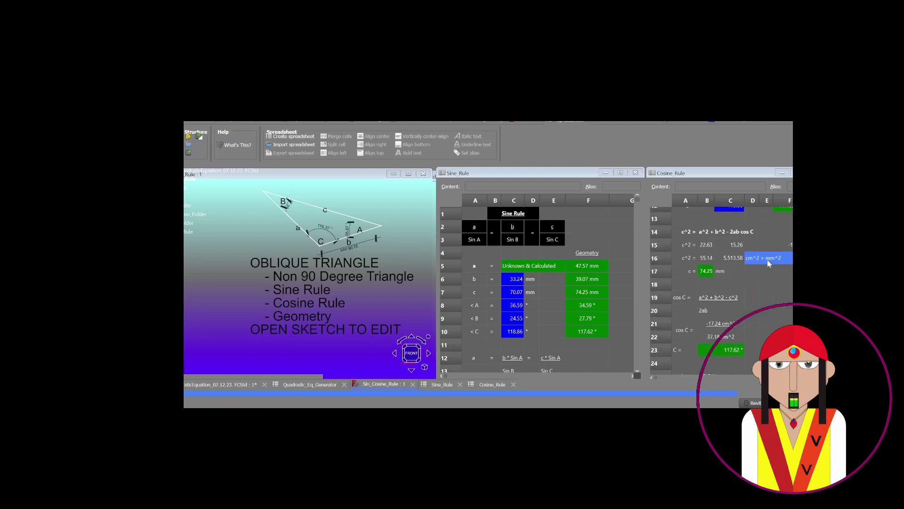
{"action": "scroll", "coordinate": [767, 265], "scroll_direction": "up", "scroll_amount": 5}
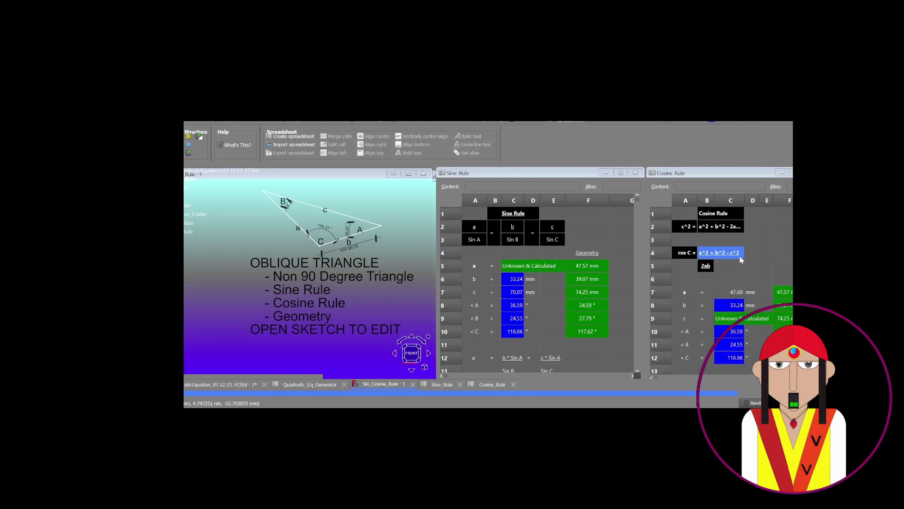
Bring up the Quadratic_Eq_Generator spreadsheet, place its window over the Sine_Rule sheet, and switch to the quadratic equation model view
{"action": "left_click", "coordinate": [312, 385]}
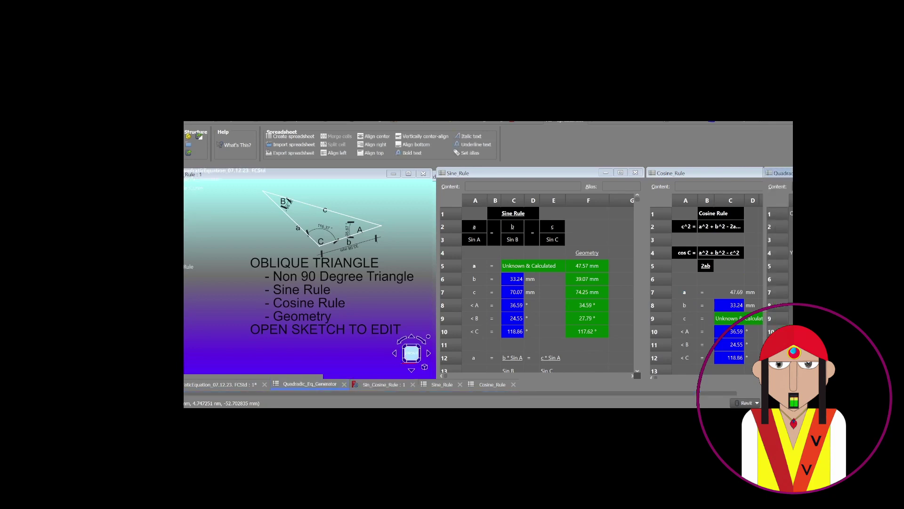
{"action": "left_click_drag", "start_coordinate": [784, 173], "coordinate": [528, 177]}
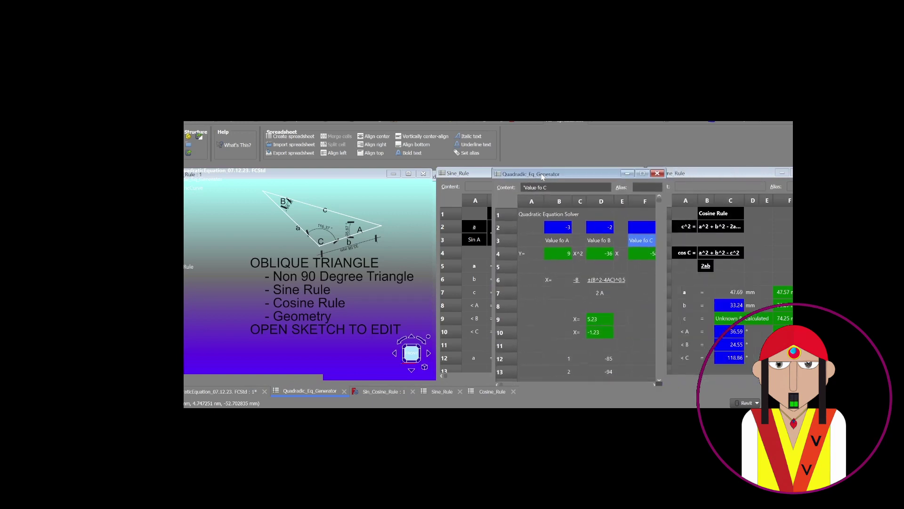
{"action": "left_click", "coordinate": [239, 391]}
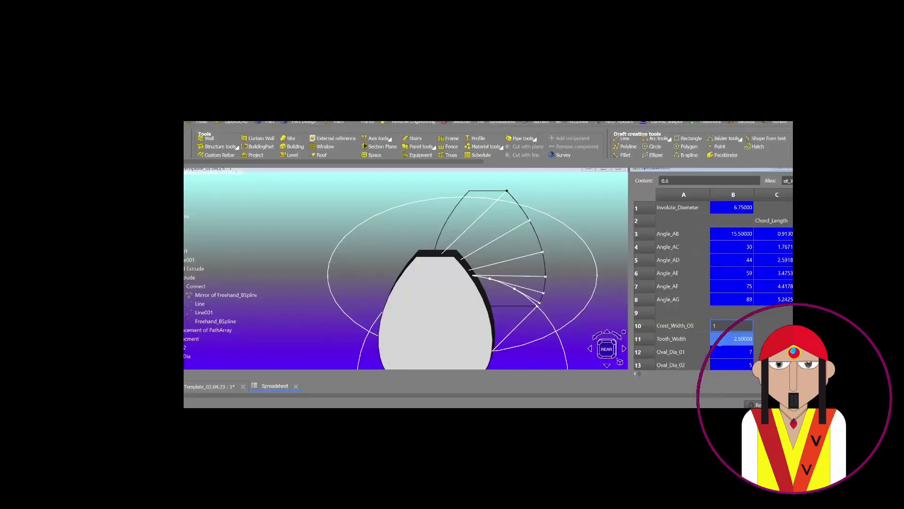
Set the Crest_Width_OS to 1 in the tooth template spreadsheet and select the Involute_Diameter value
{"action": "key", "text": "Return"}
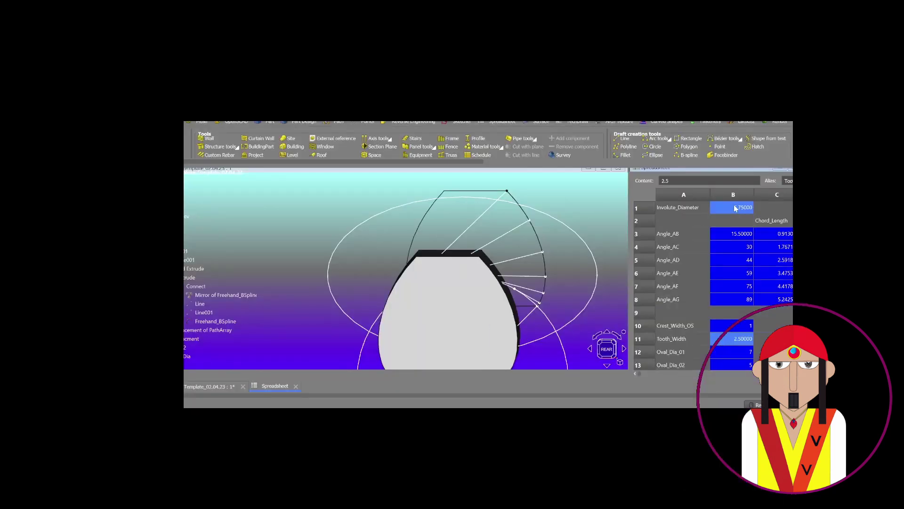
{"action": "left_click", "coordinate": [735, 207]}
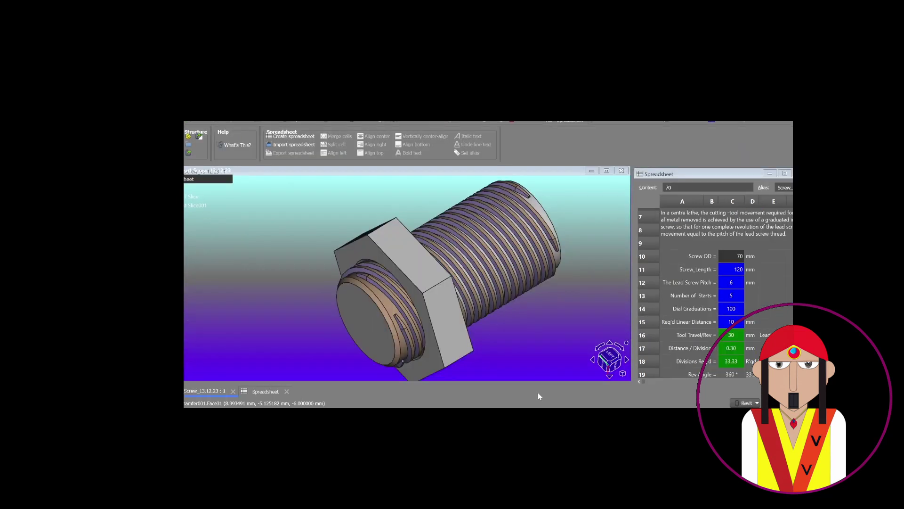
Set the Screw OD to 60 mm and the Screw_Length to 105 mm in the lead screw spreadsheet
{"action": "key", "text": "Return"}
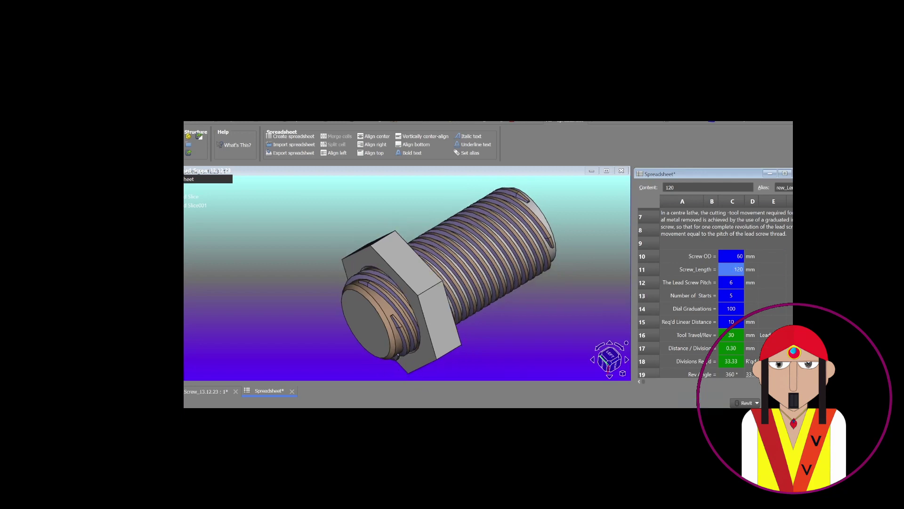
{"action": "left_click", "coordinate": [678, 272]}
{"action": "left_click", "coordinate": [734, 270]}
{"action": "type", "text": "105"}
{"action": "left_click", "coordinate": [725, 290]}
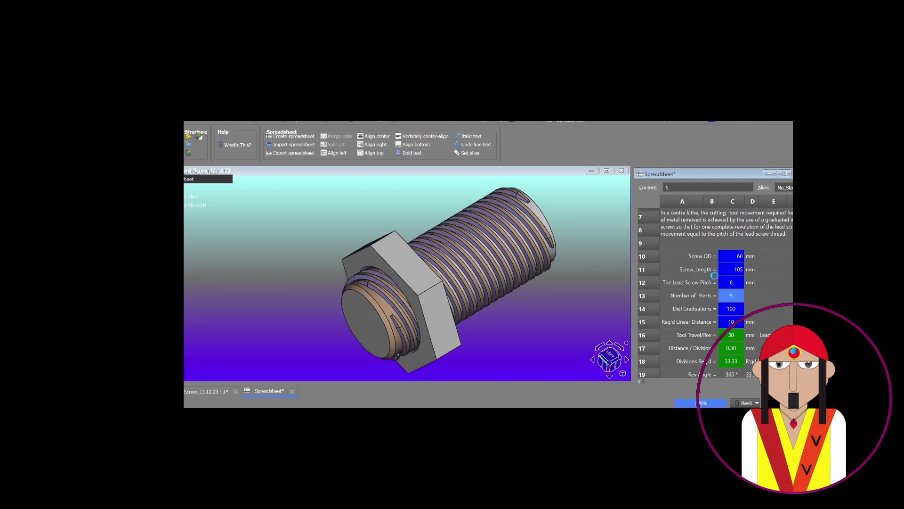
Set the lead screw pitch to 3 mm and the number of starts to 3
{"action": "key", "text": "Up"}
{"action": "type", "text": "3"}
{"action": "key", "text": "Return"}
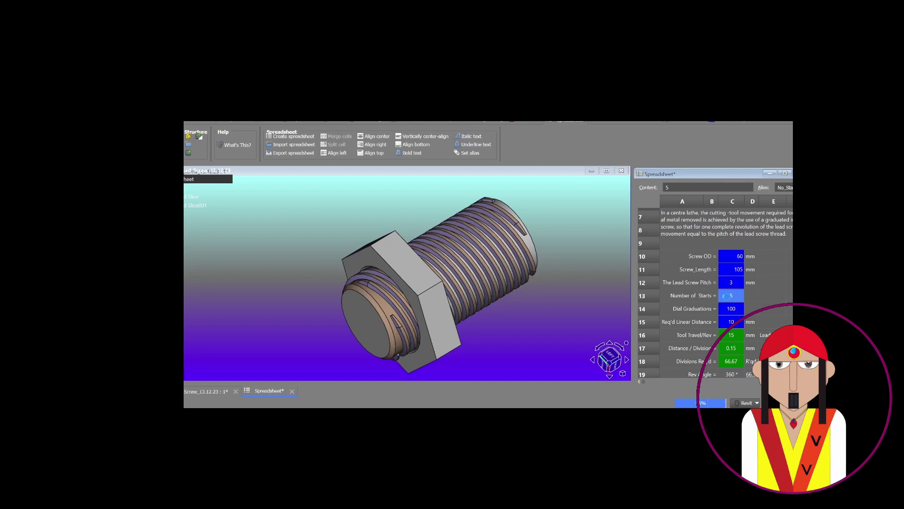
{"action": "scroll", "coordinate": [391, 343], "scroll_direction": "up", "scroll_amount": 5}
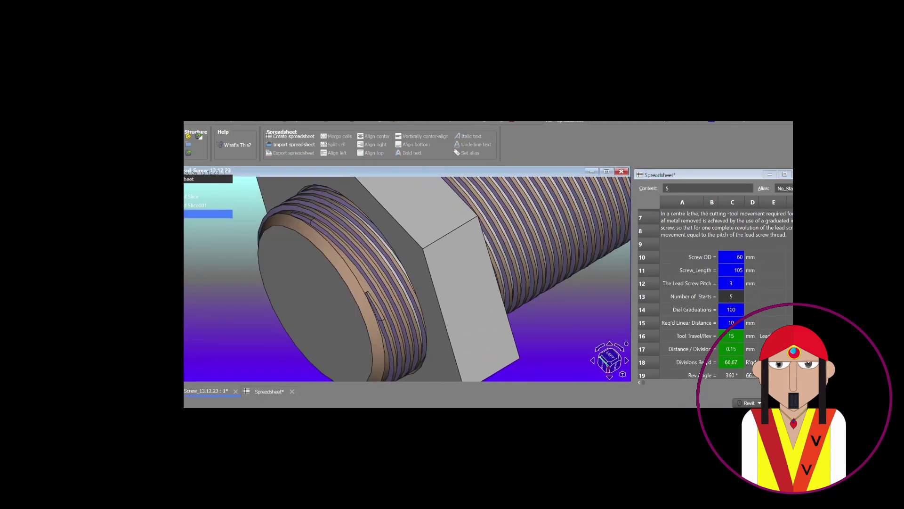
{"action": "left_click", "coordinate": [731, 297]}
{"action": "type", "text": "2"}
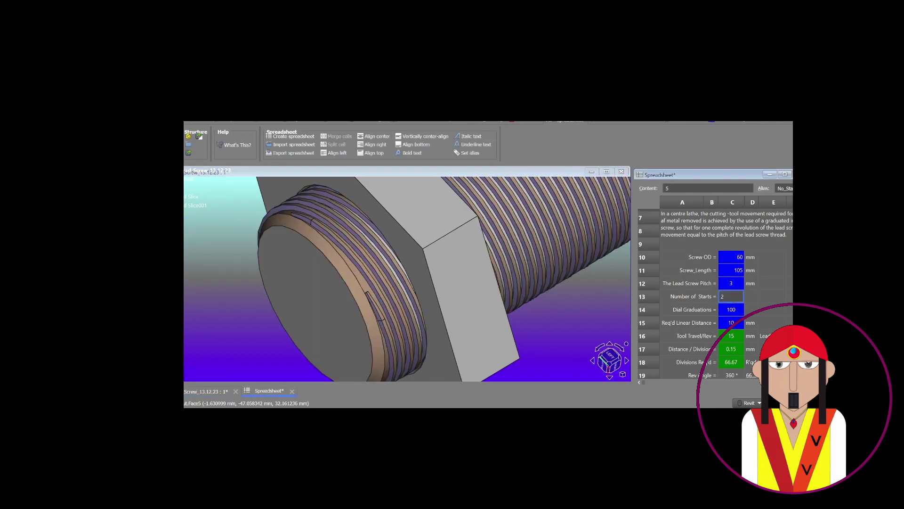
{"action": "key", "text": "BackSpace"}
{"action": "type", "text": "3"}
{"action": "key", "text": "Return"}
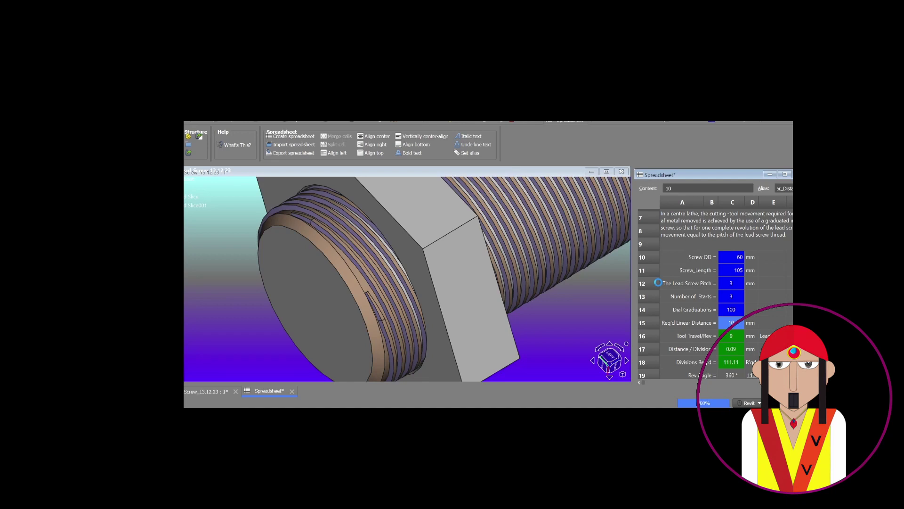
Reduce the Screw OD to 35 mm in the lead screw spreadsheet
{"action": "scroll", "coordinate": [683, 292], "scroll_direction": "down", "scroll_amount": 4}
{"action": "scroll", "coordinate": [707, 339], "scroll_direction": "up", "scroll_amount": 6}
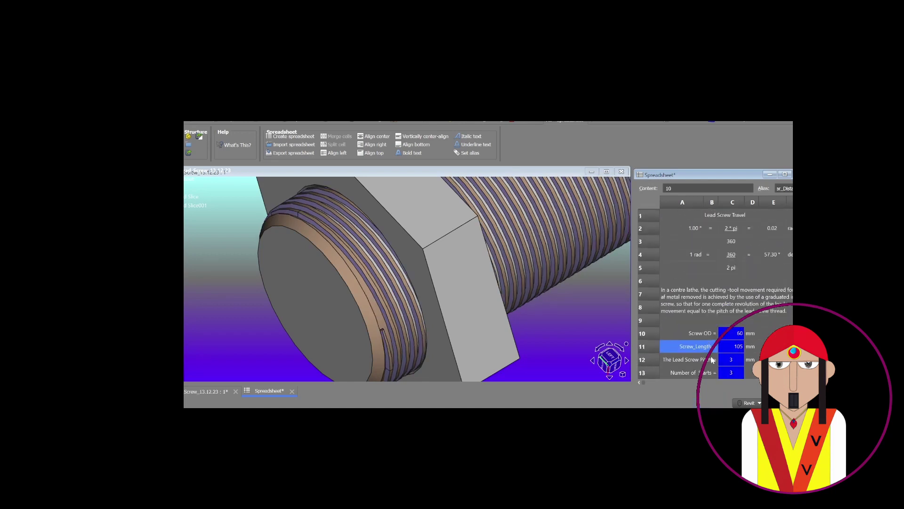
{"action": "scroll", "coordinate": [517, 332], "scroll_direction": "down", "scroll_amount": 3}
{"action": "middle_click_drag", "start_coordinate": [517, 332], "coordinate": [480, 344]}
{"action": "left_click", "coordinate": [731, 333]}
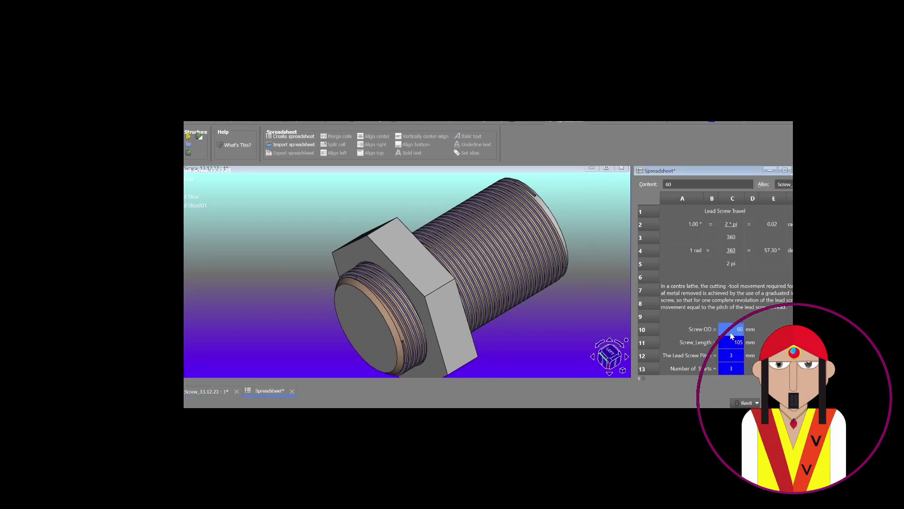
{"action": "type", "text": "35"}
{"action": "key", "text": "Return"}
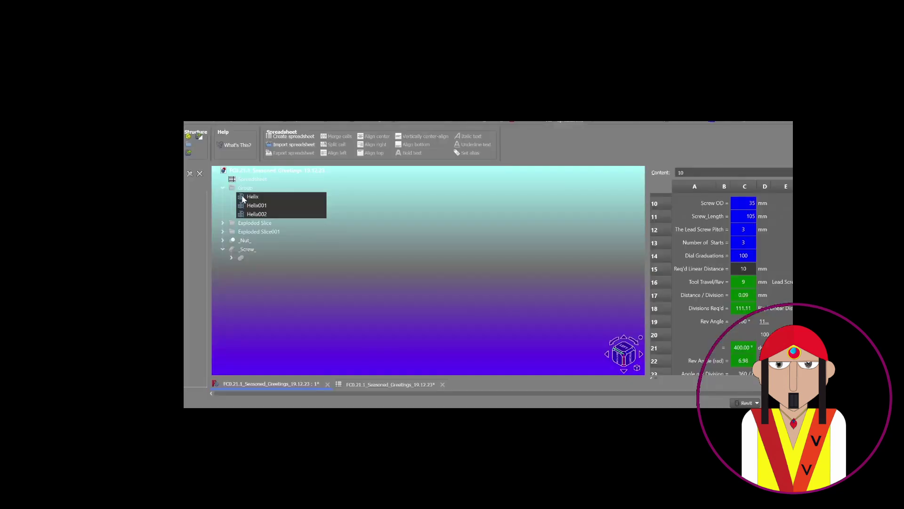
Show Helix, Helix001 and Helix002 one after another in the 3D view
{"action": "left_click", "coordinate": [252, 197]}
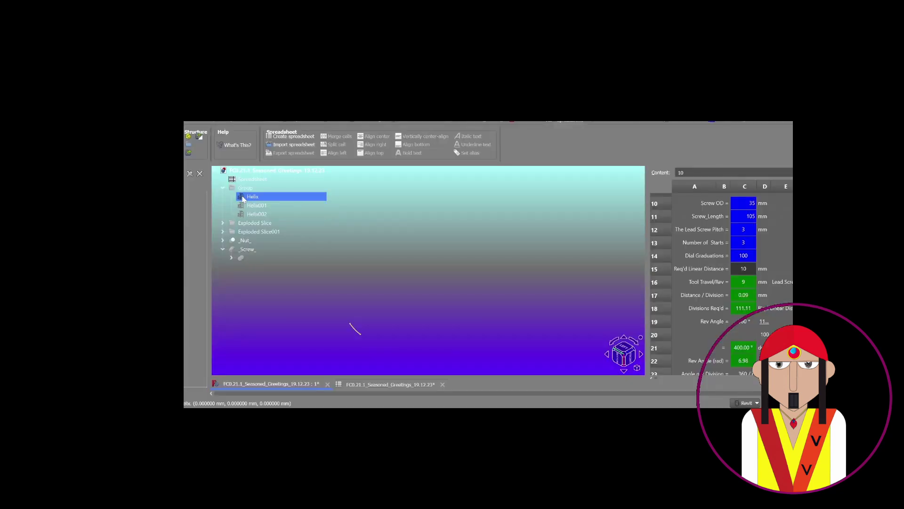
{"action": "left_click", "coordinate": [249, 208]}
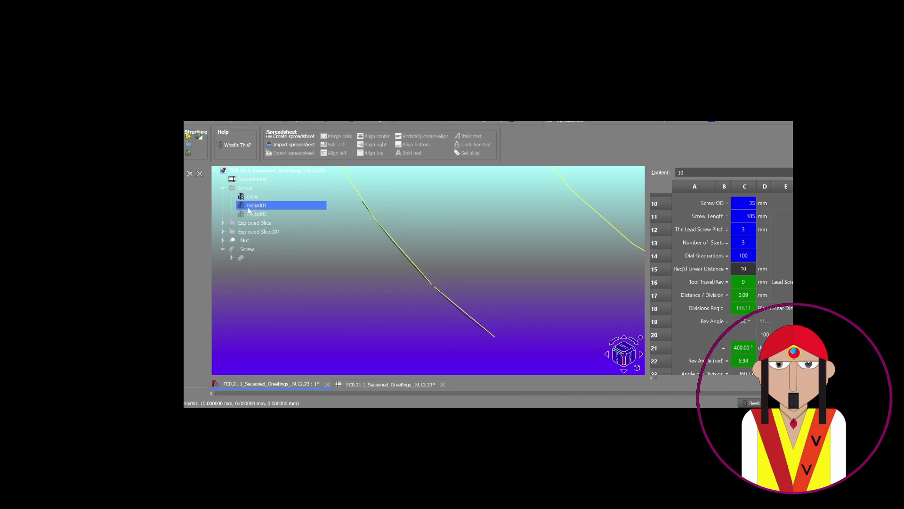
{"action": "left_click", "coordinate": [256, 215]}
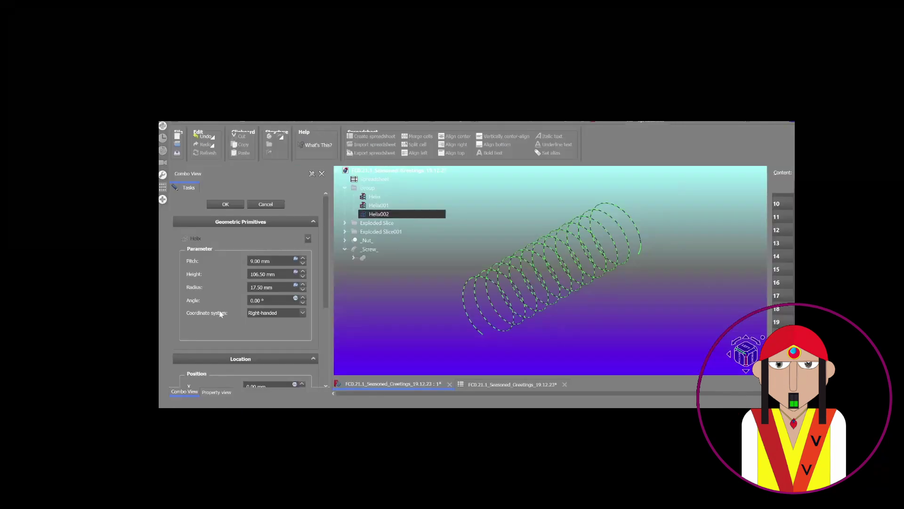
Inspect the spreadsheet formulas for Helix002's pitch and height, accept 0.00° as its angle formula, and close the helix parameters
{"action": "left_click", "coordinate": [295, 260]}
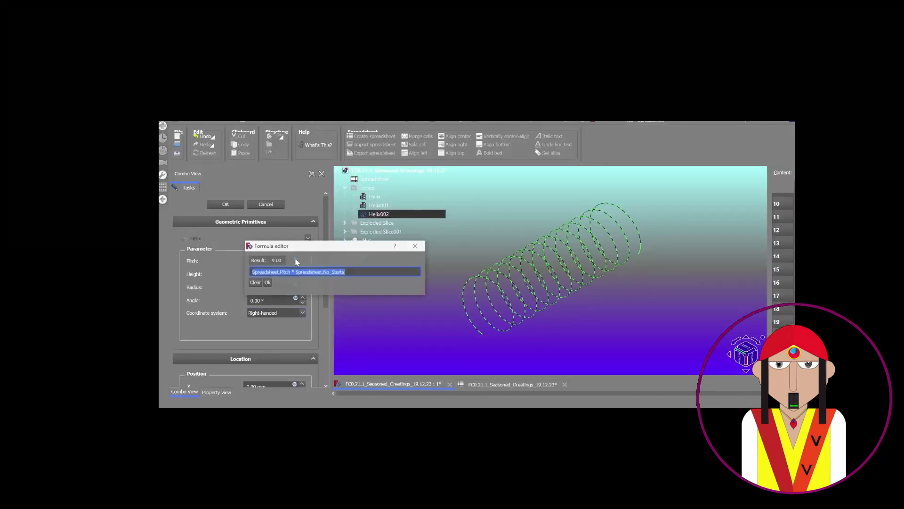
{"action": "left_click", "coordinate": [267, 283]}
{"action": "left_click", "coordinate": [296, 274]}
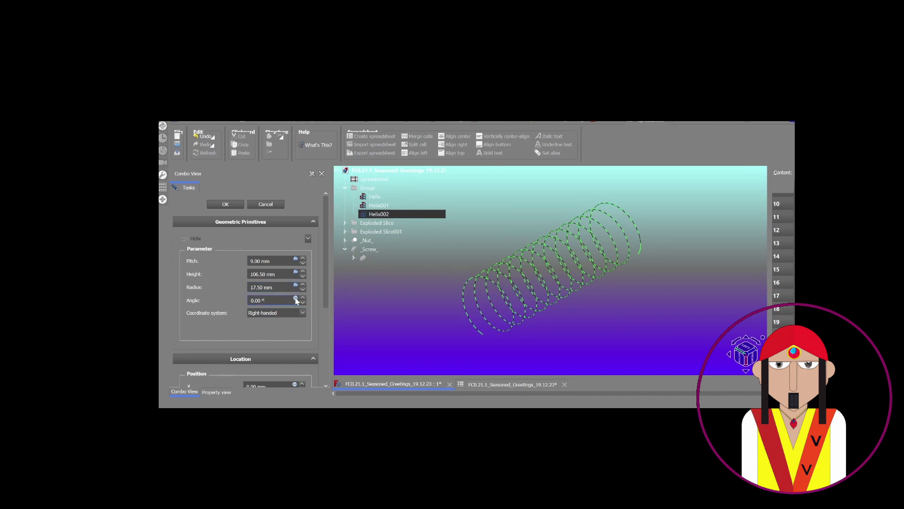
{"action": "left_click", "coordinate": [296, 299]}
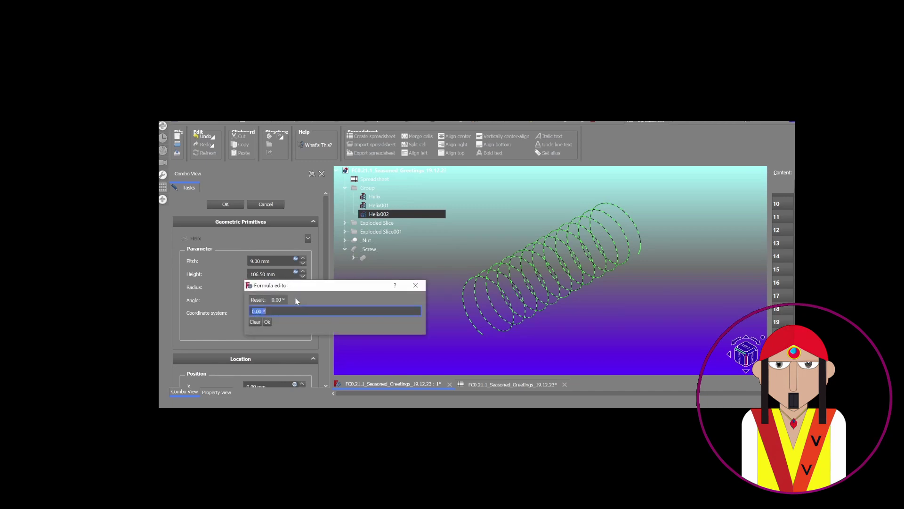
{"action": "left_click", "coordinate": [268, 322]}
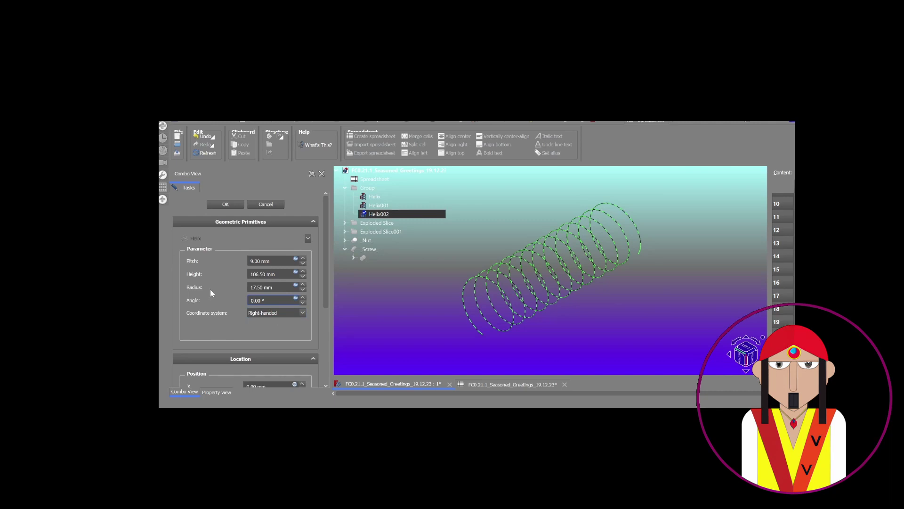
{"action": "left_click", "coordinate": [227, 205]}
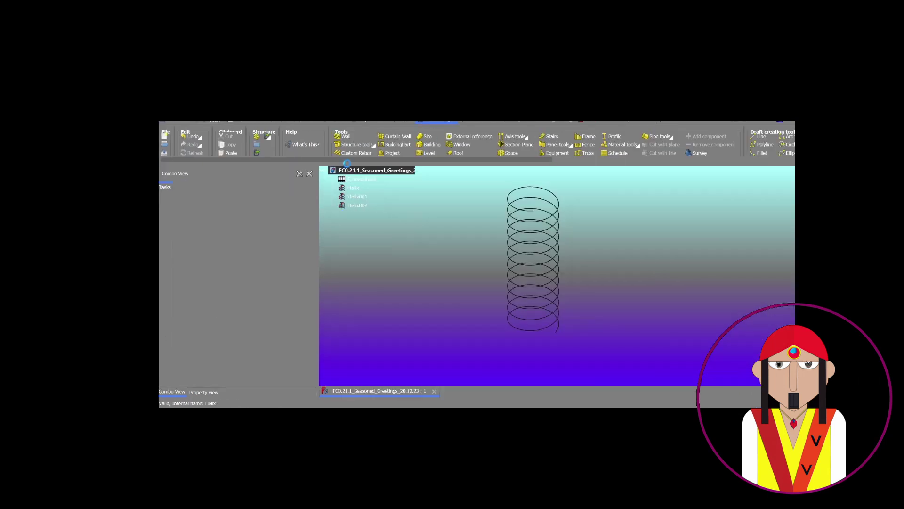
Create a datum line in a new body and attach it to the body's Z-axis
{"action": "left_click", "coordinate": [450, 154]}
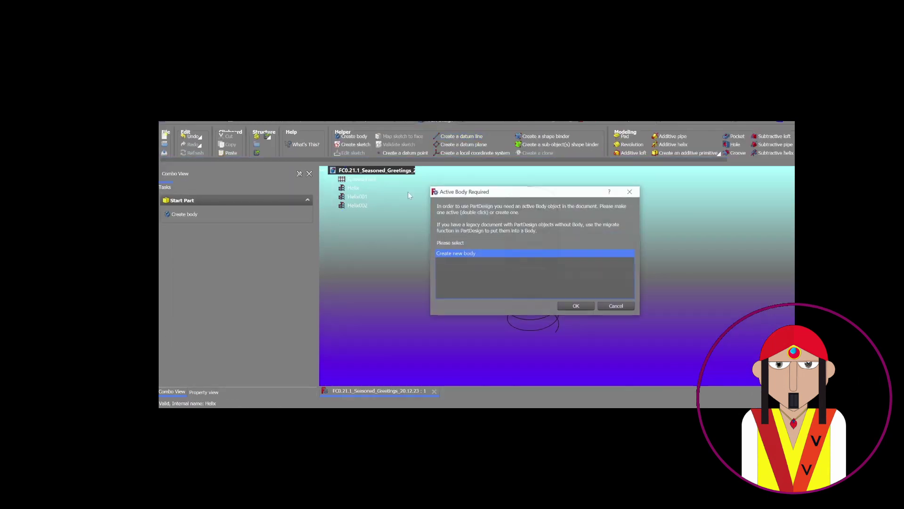
{"action": "left_click", "coordinate": [576, 305]}
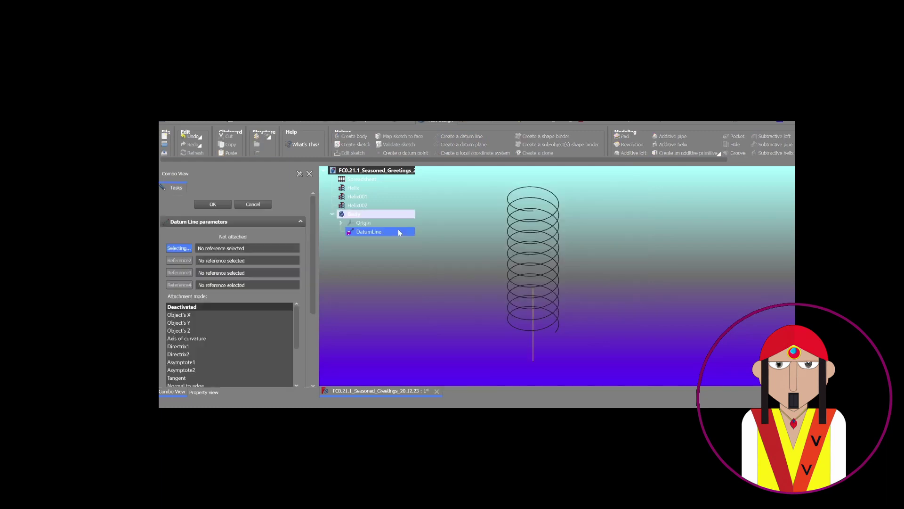
{"action": "left_click", "coordinate": [363, 223]}
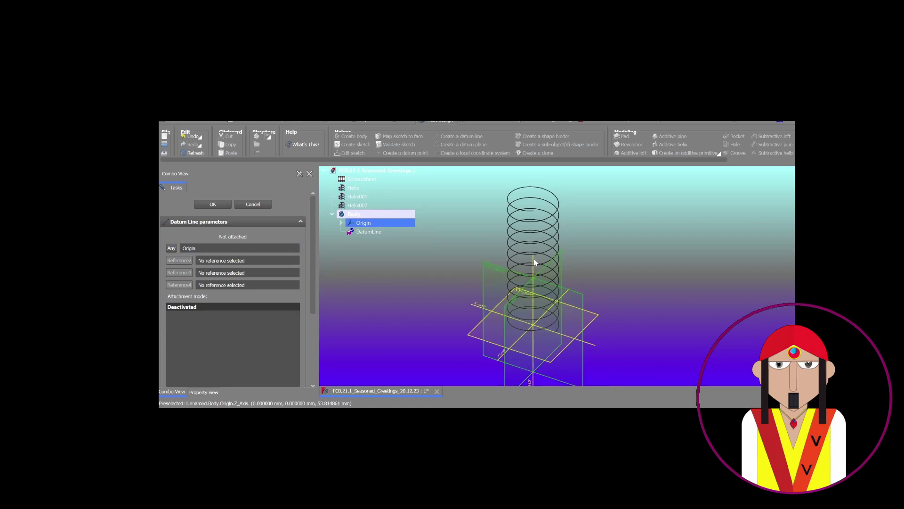
{"action": "left_click", "coordinate": [174, 249]}
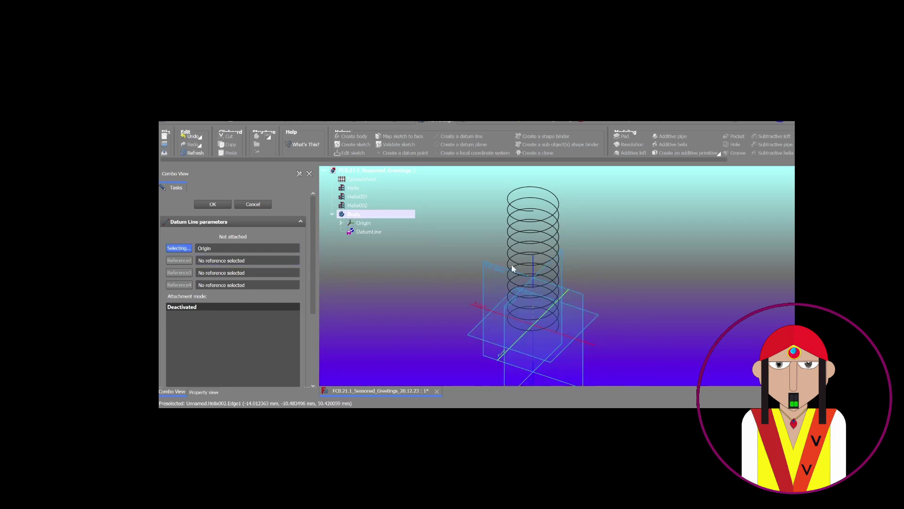
{"action": "left_click", "coordinate": [341, 223]}
{"action": "left_click", "coordinate": [368, 251]}
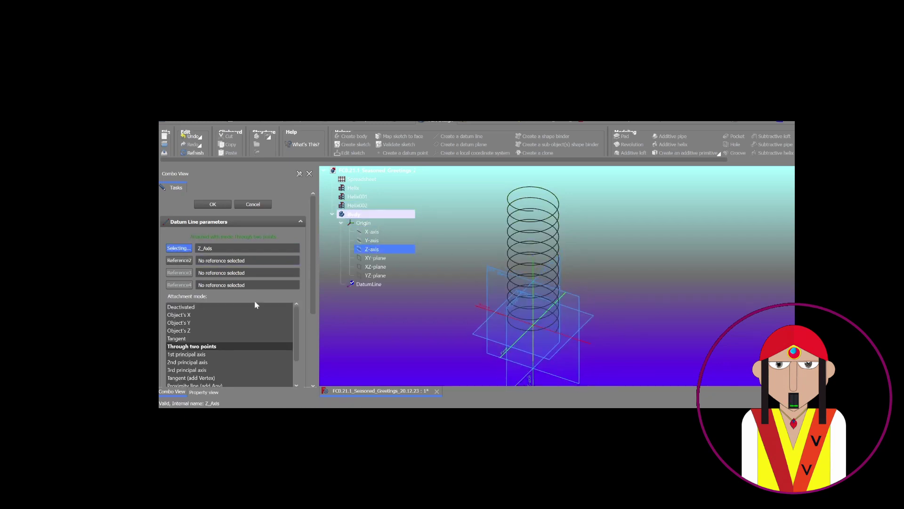
{"action": "left_click", "coordinate": [213, 204]}
Hide the body's origin geometry and the longer helices Helix001 and Helix002, leaving the short Helix shown with the datum line
{"action": "left_click", "coordinate": [376, 285]}
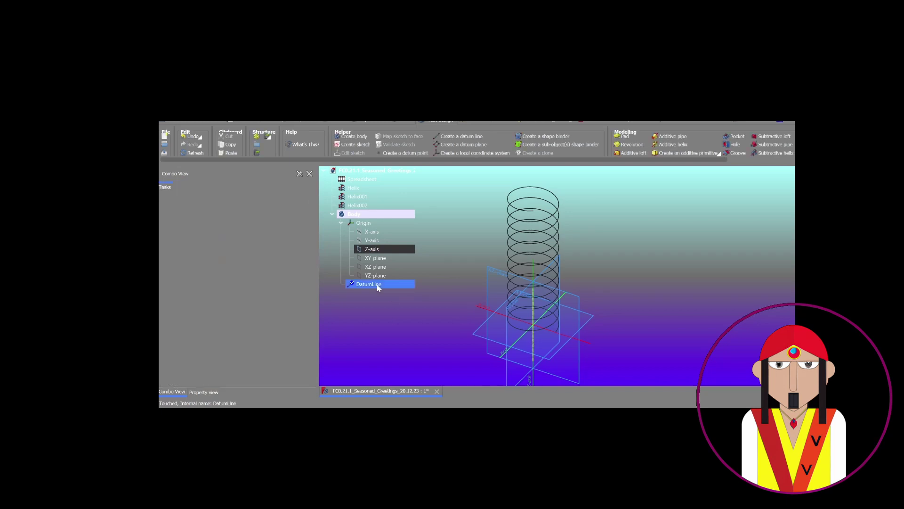
{"action": "left_click", "coordinate": [372, 224]}
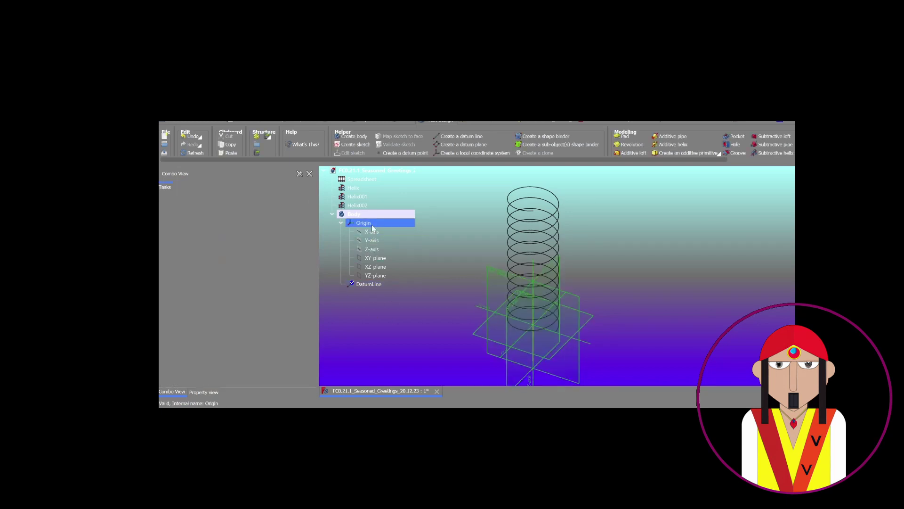
{"action": "key", "text": "space"}
{"action": "scroll", "coordinate": [553, 330], "scroll_direction": "up", "scroll_amount": 3}
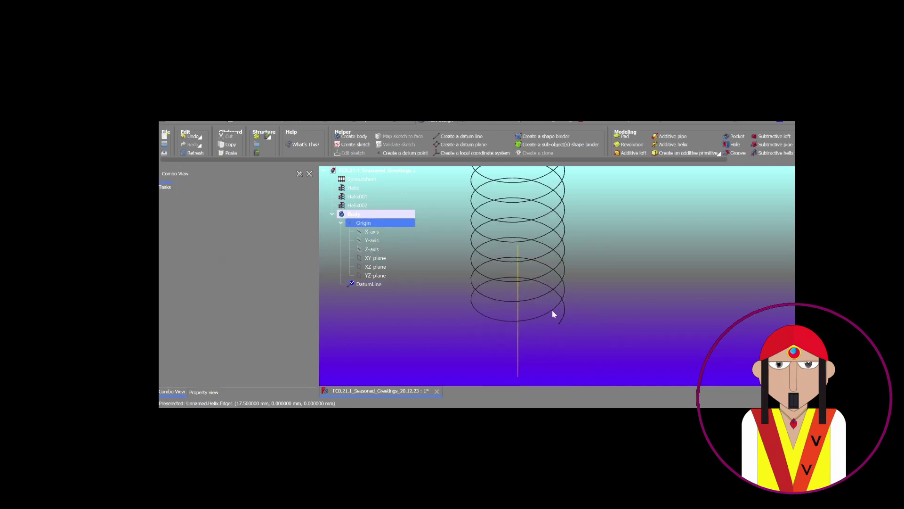
{"action": "left_click", "coordinate": [562, 299]}
{"action": "key", "text": "space"}
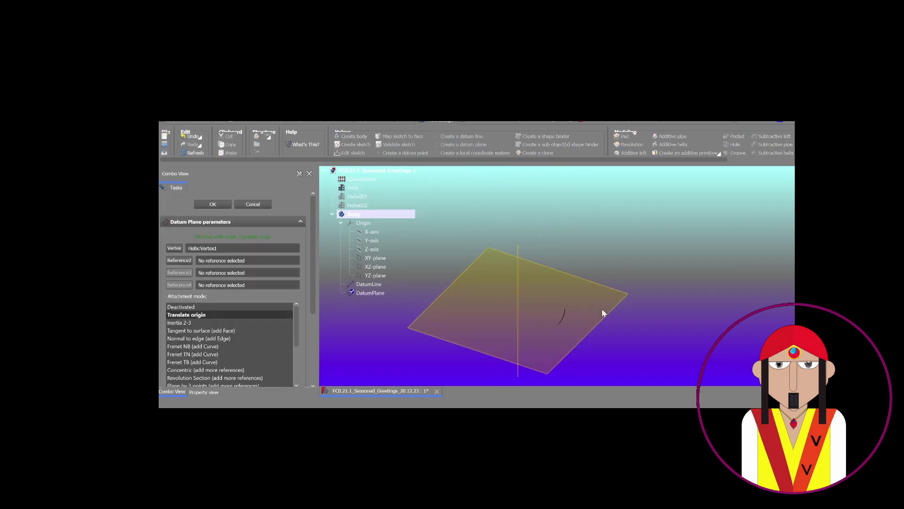
Try adding the datum line as the second reference of a datum plane attached to the short helix's vertex
{"action": "left_click_drag", "start_coordinate": [296, 325], "coordinate": [297, 365]}
{"action": "left_click", "coordinate": [179, 261]}
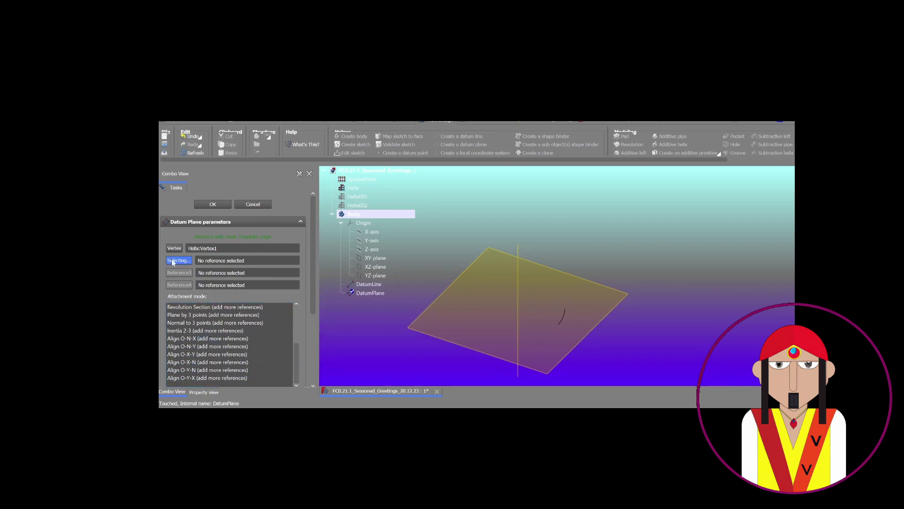
{"action": "left_click", "coordinate": [519, 311]}
{"action": "scroll", "coordinate": [203, 326], "scroll_direction": "up", "scroll_amount": 2}
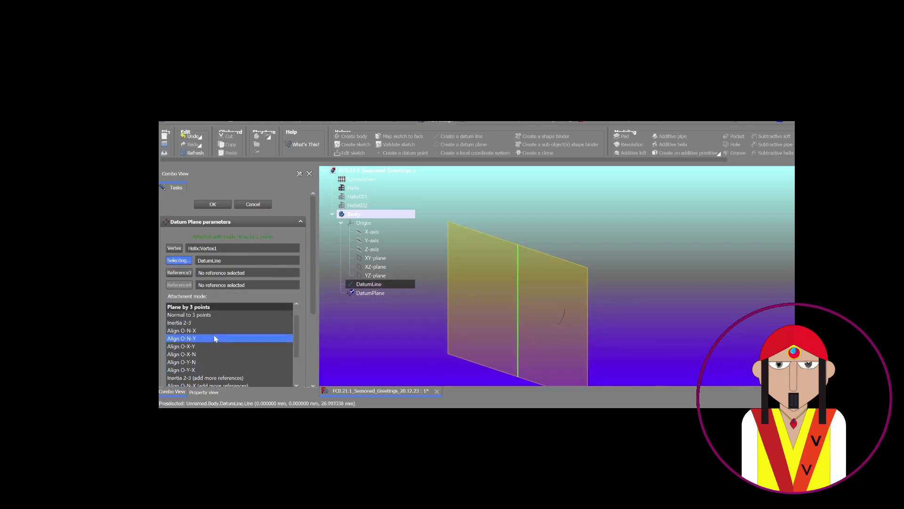
Try the datum plane attachment modes Align O-N-X through Align O-Y-N, accepting Align O-Y-N with an independent copy of the helix reference
{"action": "left_click", "coordinate": [217, 331]}
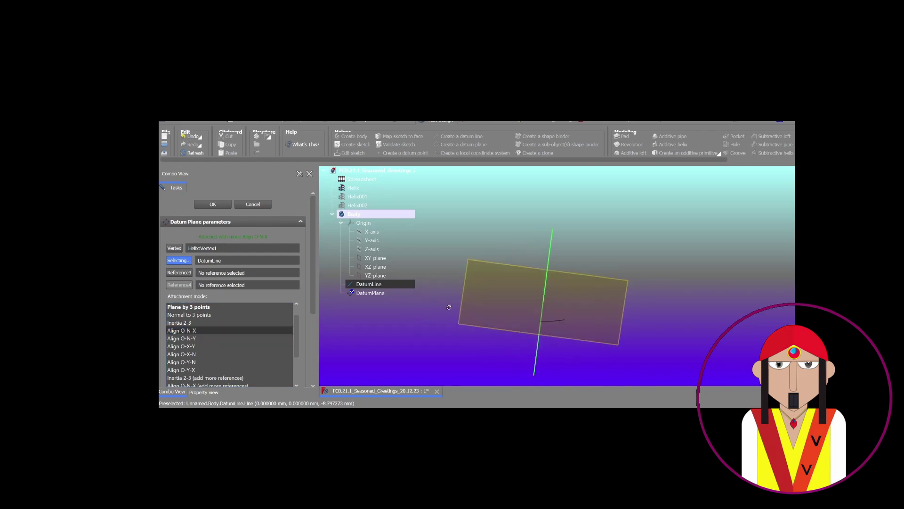
{"action": "left_click", "coordinate": [242, 339]}
{"action": "left_click", "coordinate": [238, 347]}
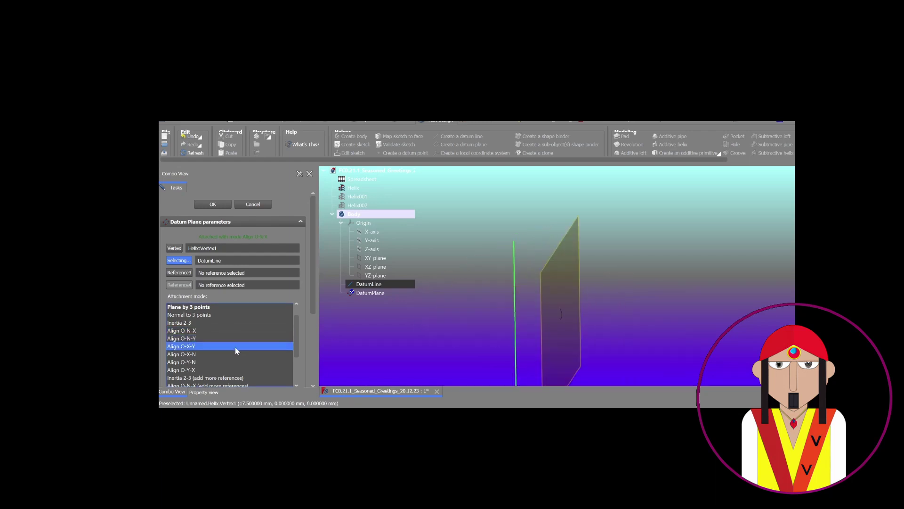
{"action": "left_click", "coordinate": [235, 354]}
{"action": "left_click", "coordinate": [233, 361]}
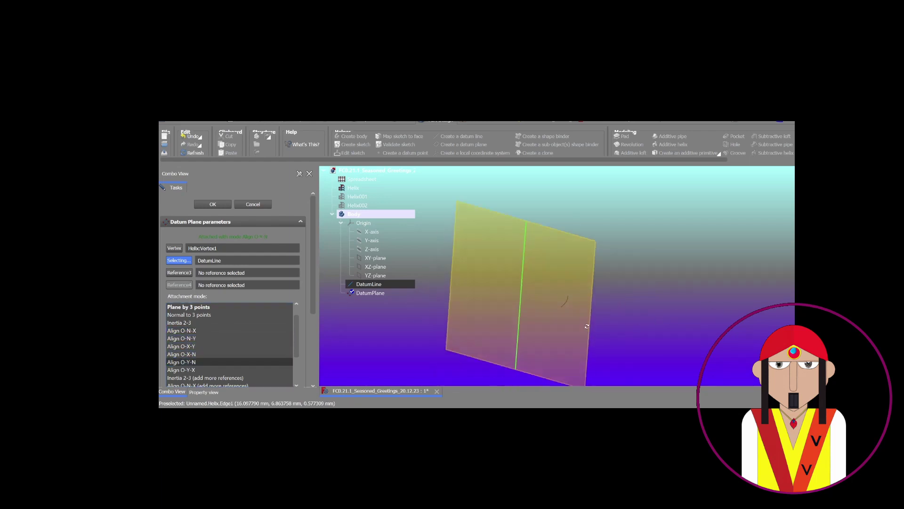
{"action": "left_click", "coordinate": [222, 206]}
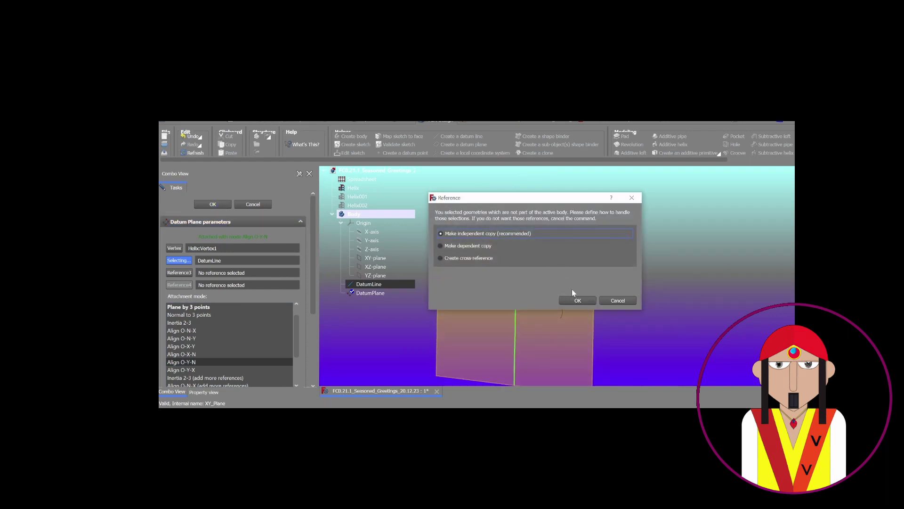
{"action": "left_click", "coordinate": [578, 300]}
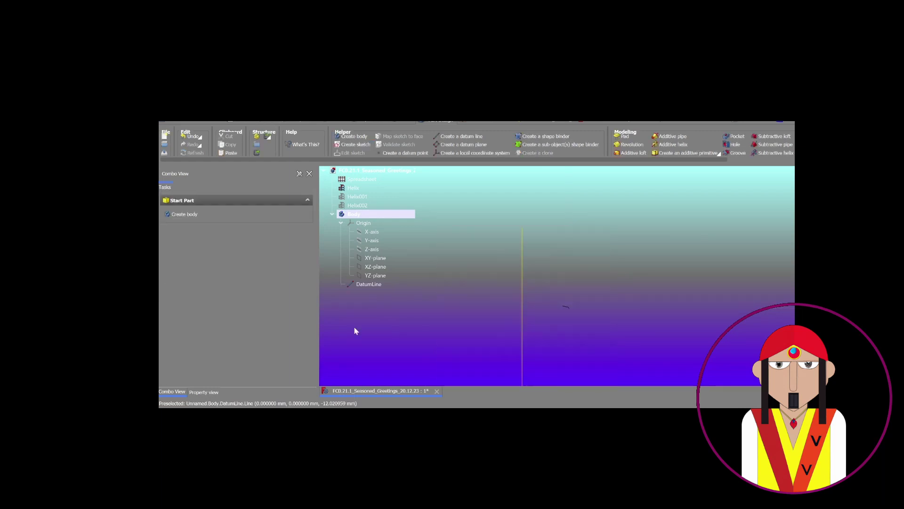
Create a datum plane with the short helix's end vertex as first reference and the datum line as second reference
{"action": "middle_click_drag", "start_coordinate": [522, 325], "coordinate": [540, 323]}
{"action": "left_click", "coordinate": [557, 325]}
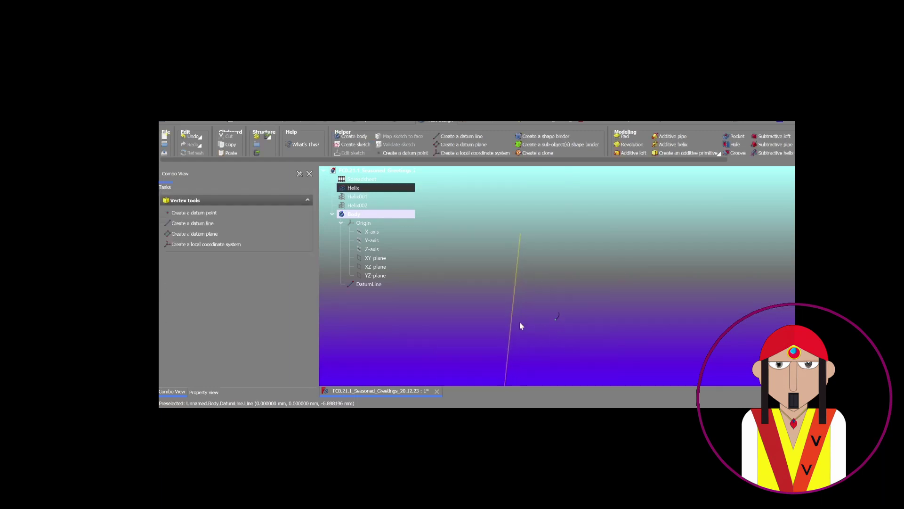
{"action": "left_click", "coordinate": [513, 322], "text": "ctrl"}
{"action": "left_click", "coordinate": [464, 144]}
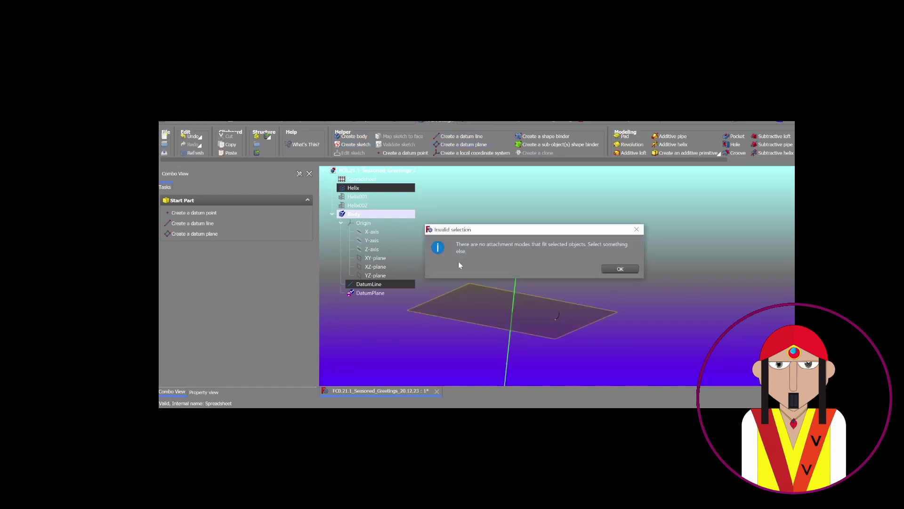
{"action": "left_click", "coordinate": [620, 268]}
{"action": "scroll", "coordinate": [203, 352], "scroll_direction": "down", "scroll_amount": 5}
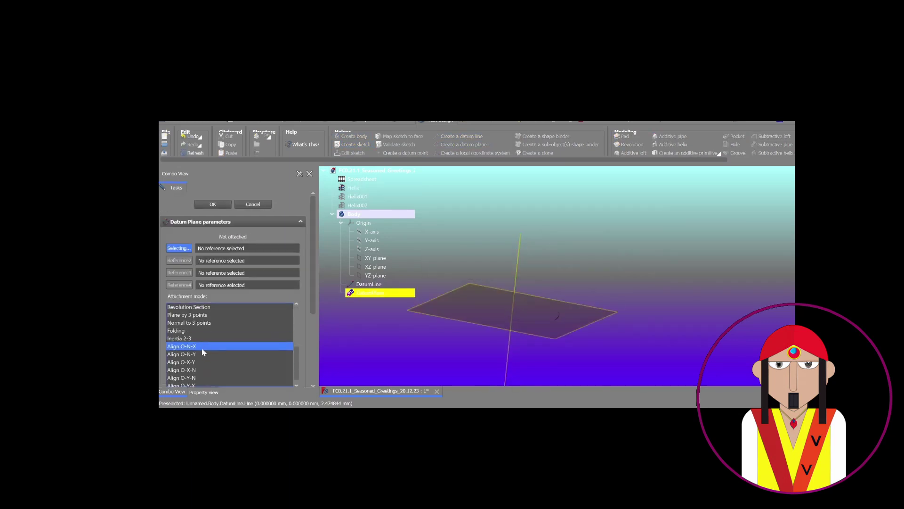
{"action": "left_click", "coordinate": [557, 318]}
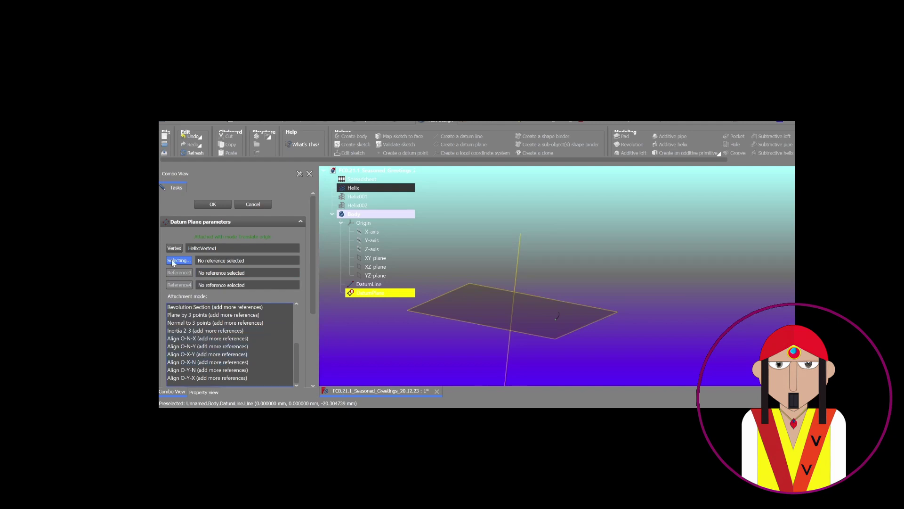
{"action": "left_click", "coordinate": [517, 259]}
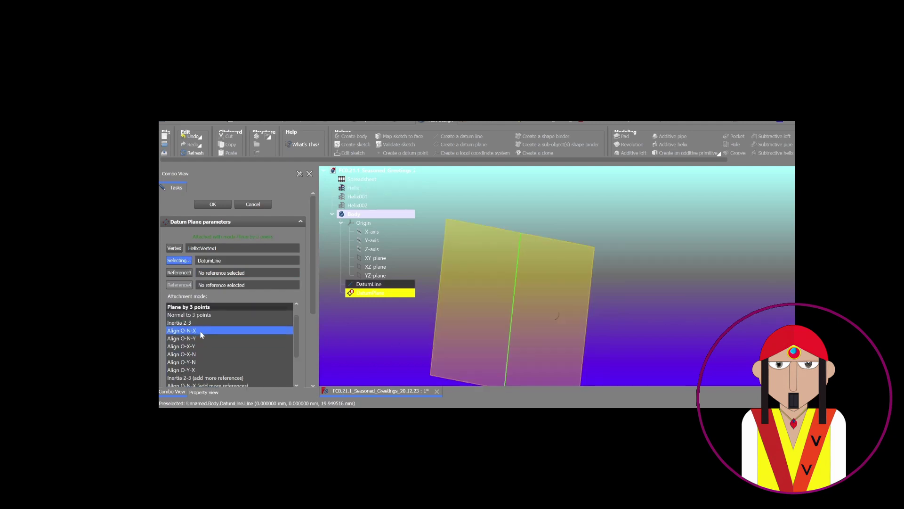
Try the datum plane attachment modes from Align O-N-X onward and accept the plane with Align O-Y-N
{"action": "left_click", "coordinate": [200, 331]}
{"action": "left_click", "coordinate": [199, 339]}
{"action": "left_click", "coordinate": [196, 346]}
{"action": "left_click", "coordinate": [194, 354]}
{"action": "left_click", "coordinate": [194, 363]}
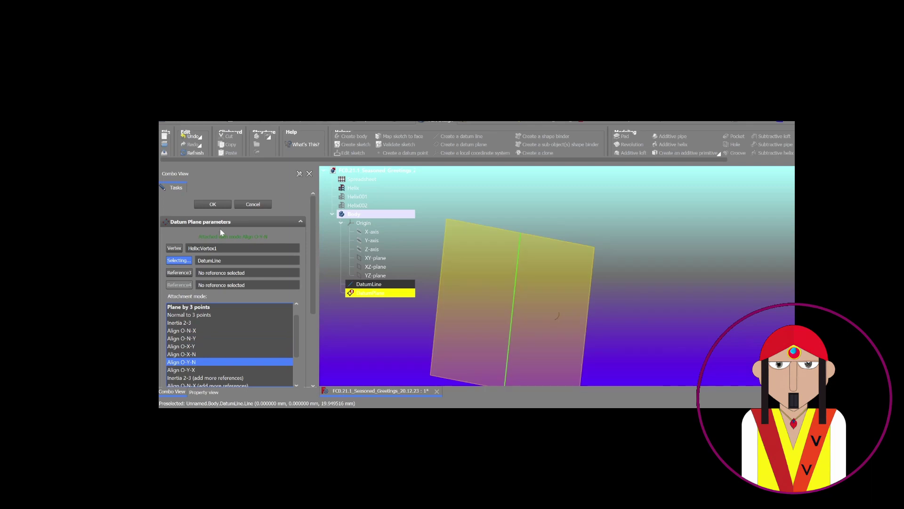
{"action": "left_click", "coordinate": [213, 204]}
Create a sketch on the datum plane and hide the plane, leaving the short helix visible
{"action": "left_click", "coordinate": [442, 259]}
{"action": "left_click", "coordinate": [578, 300]}
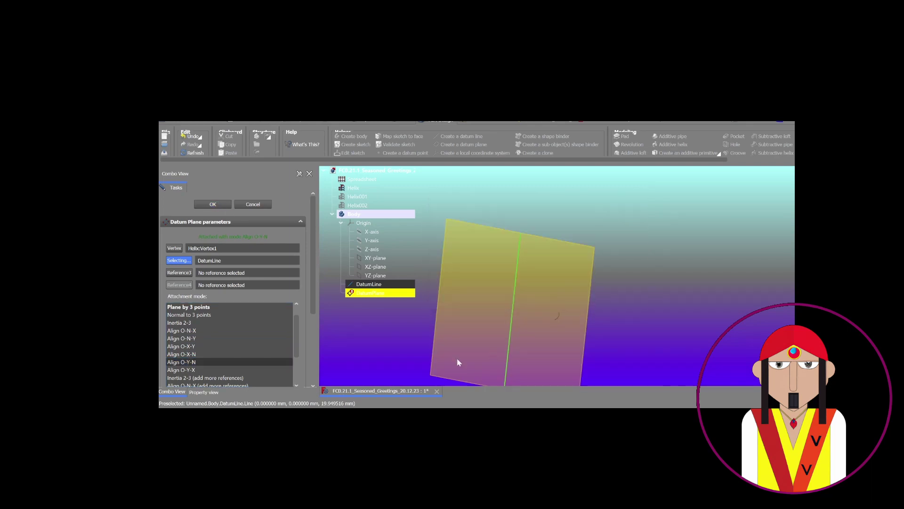
{"action": "left_click", "coordinate": [567, 302]}
{"action": "left_click", "coordinate": [352, 144]}
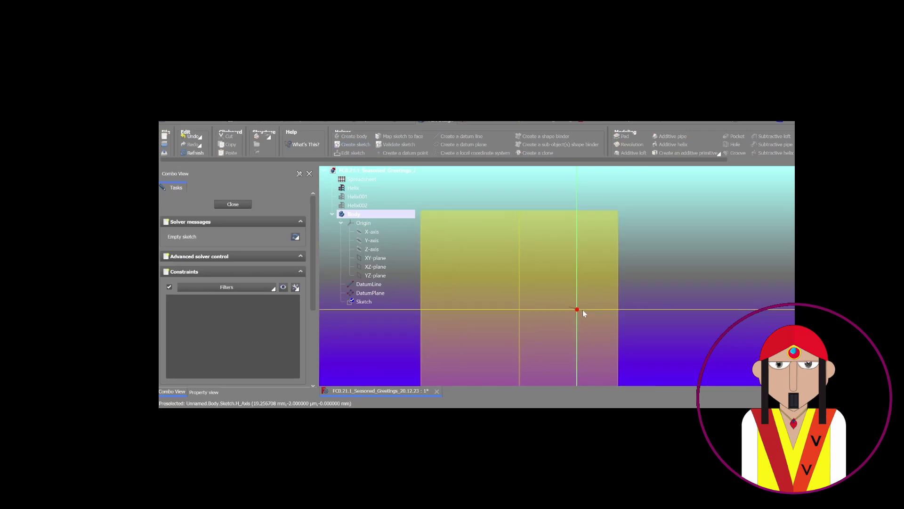
{"action": "scroll", "coordinate": [584, 311], "scroll_direction": "up", "scroll_amount": 5}
{"action": "left_click", "coordinate": [361, 293]}
{"action": "key", "text": "space"}
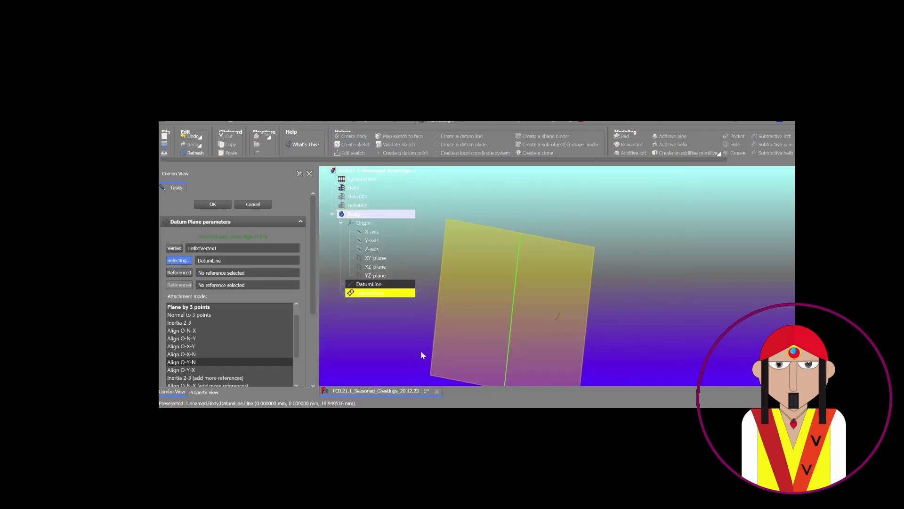
{"action": "key", "text": "Return"}
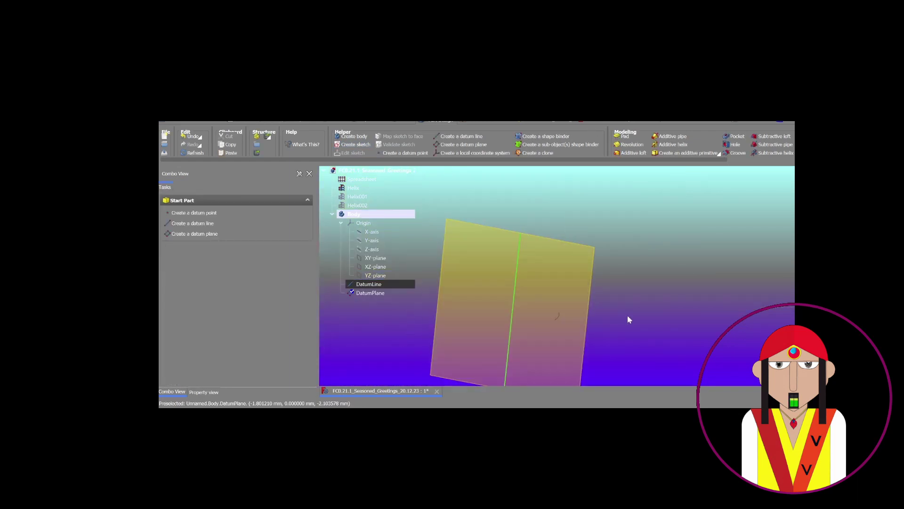
{"action": "left_click", "coordinate": [567, 302]}
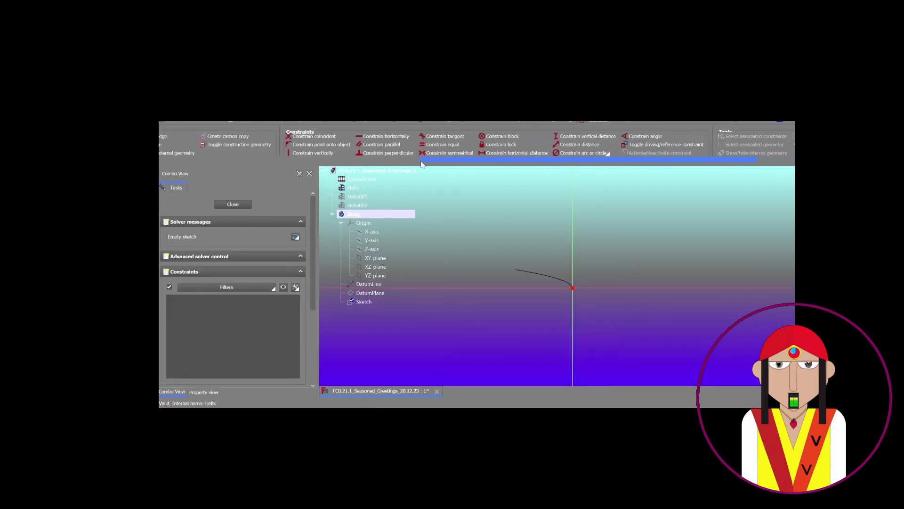
Draw a vertical line on the sketch's vertical axis across the origin and a shorter one beside it, symmetric about the horizontal axis
{"action": "left_click_drag", "start_coordinate": [421, 161], "coordinate": [276, 159]}
{"action": "left_click", "coordinate": [280, 145]}
{"action": "left_click", "coordinate": [573, 266]}
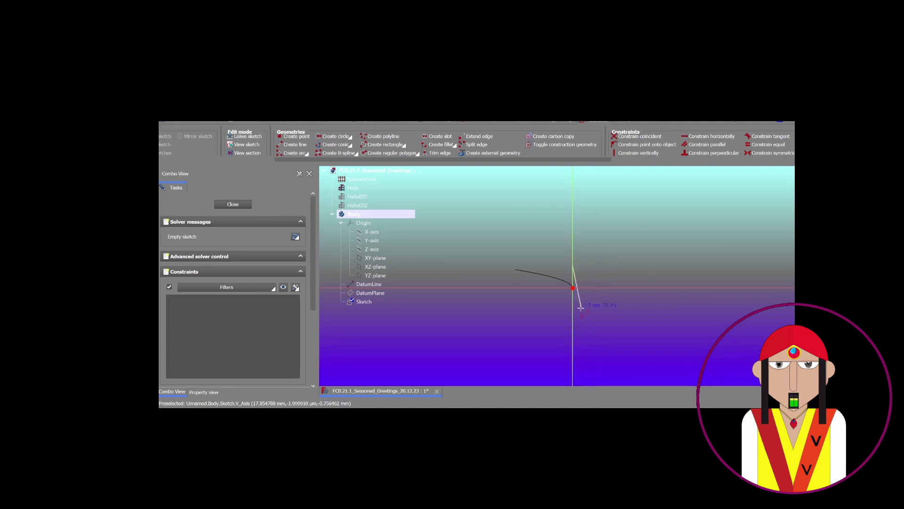
{"action": "left_click", "coordinate": [573, 327]}
{"action": "left_click", "coordinate": [611, 272]}
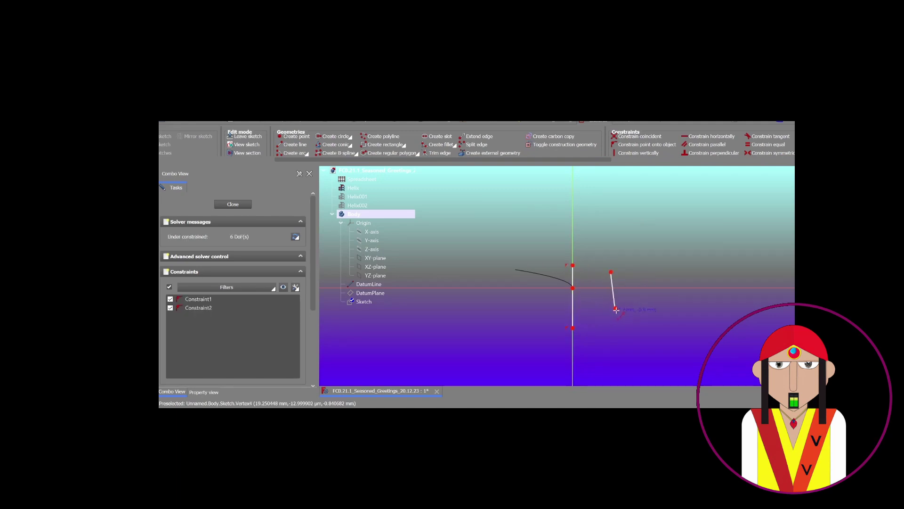
{"action": "left_click", "coordinate": [614, 309]}
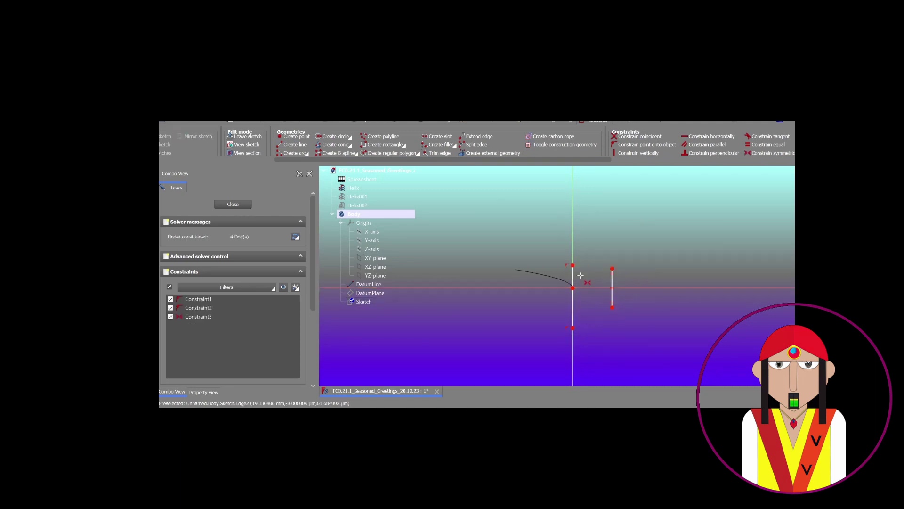
Constrain the endpoints of the line on the vertical axis symmetric about the horizontal axis
{"action": "left_click", "coordinate": [573, 265]}
{"action": "left_click", "coordinate": [573, 327]}
{"action": "left_click", "coordinate": [578, 288]}
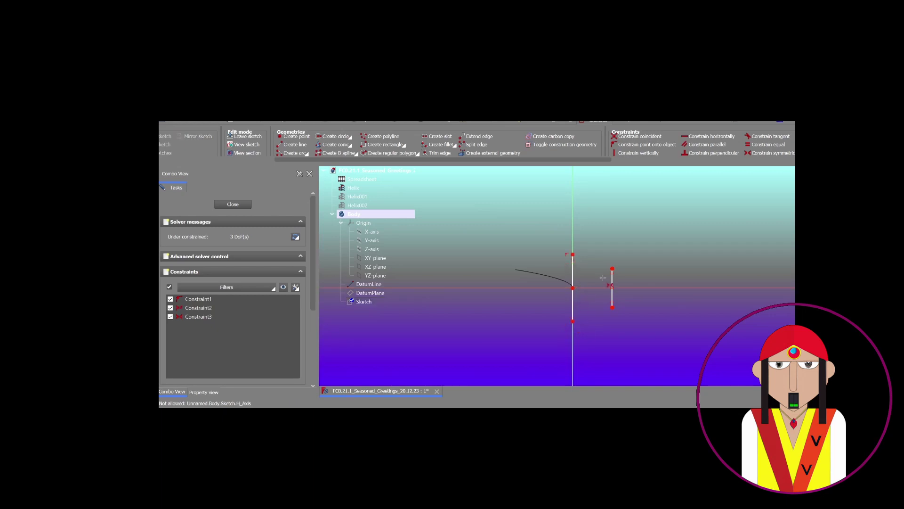
Join the upper and lower endpoints of the two vertical lines with sloping lines to close the trapezoidal thread profile
{"action": "key", "text": "g"}
{"action": "key", "text": "l"}
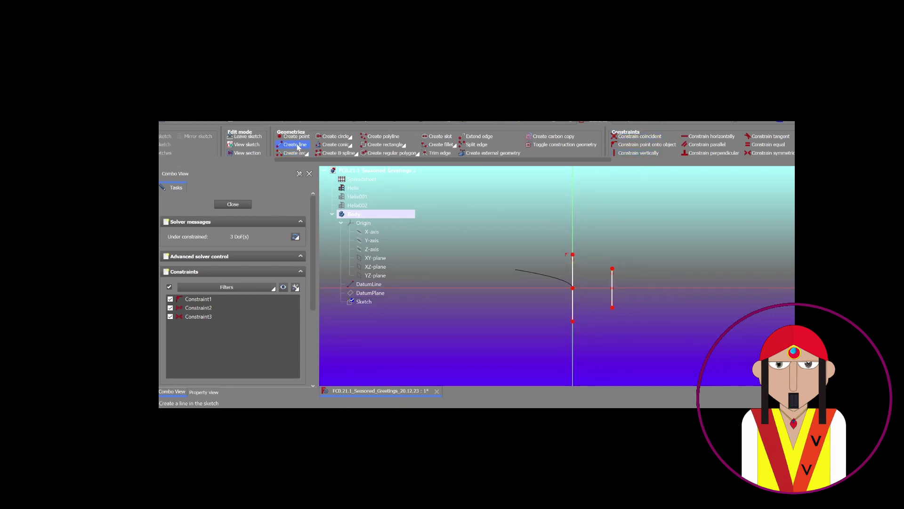
{"action": "left_click", "coordinate": [573, 255]}
{"action": "left_click", "coordinate": [612, 269]}
{"action": "left_click", "coordinate": [612, 307]}
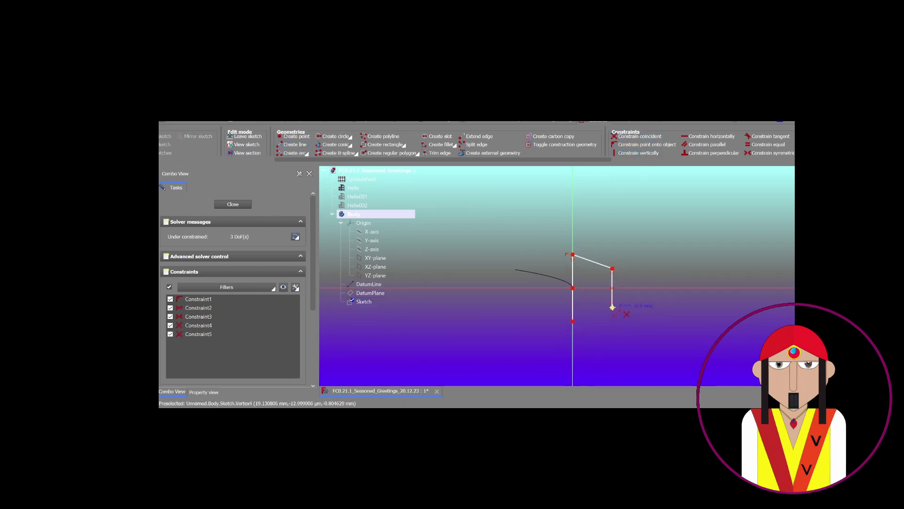
{"action": "left_click", "coordinate": [572, 322]}
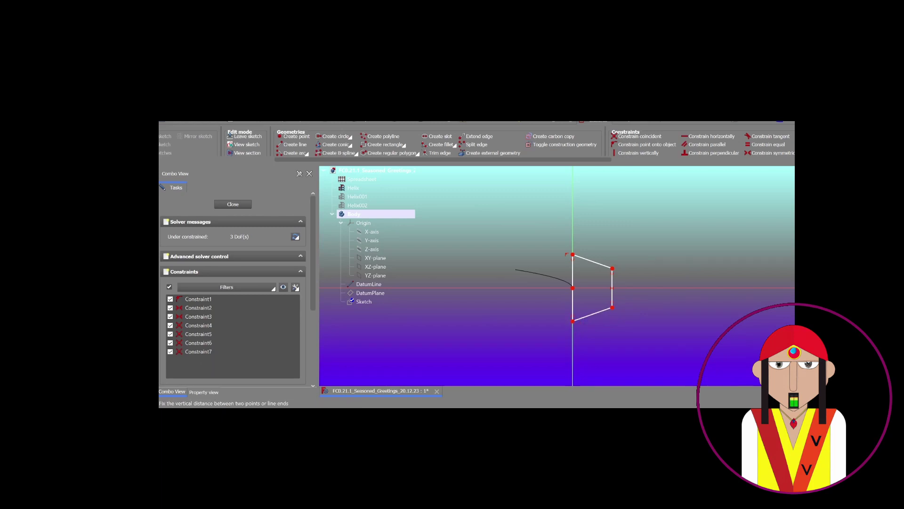
Constrain the angle between the two sloping sides of the trapezoid to 30°
{"action": "scroll", "coordinate": [624, 164], "scroll_direction": "down", "scroll_amount": 5}
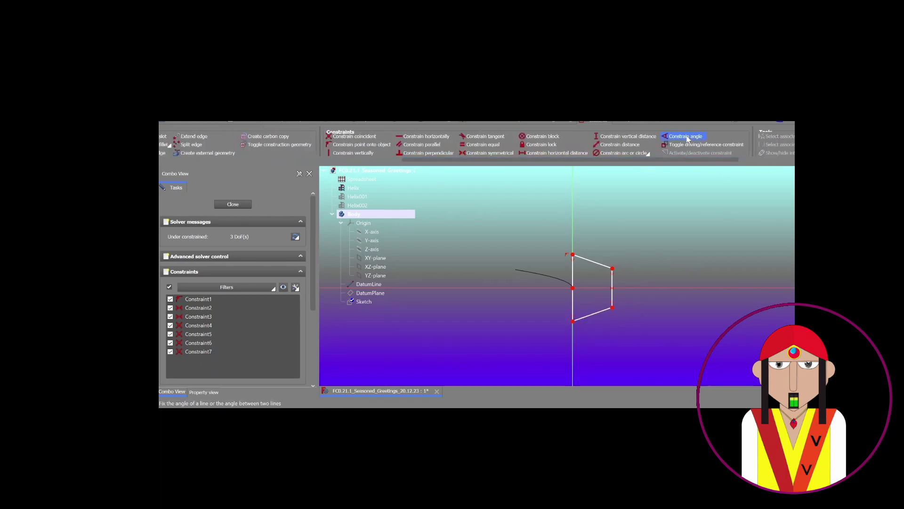
{"action": "left_click", "coordinate": [592, 261]}
{"action": "left_click", "coordinate": [601, 312]}
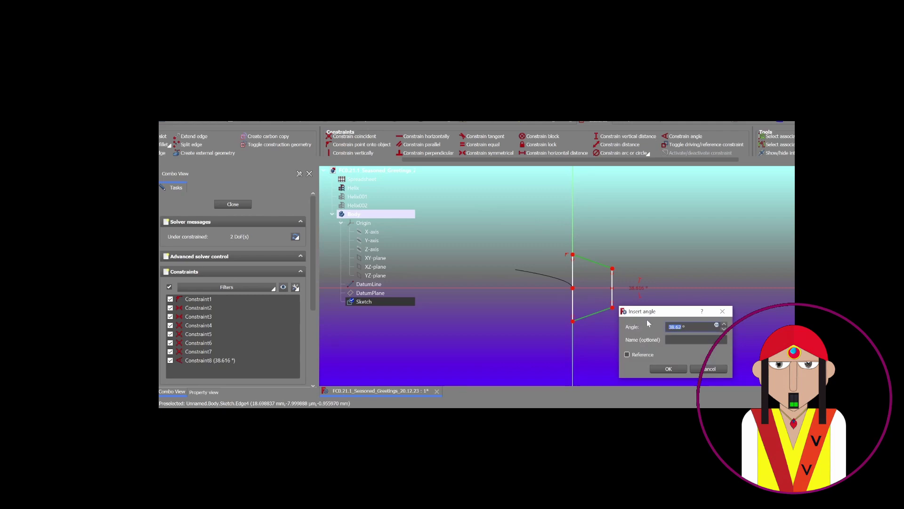
{"action": "type", "text": "30"}
{"action": "left_click", "coordinate": [673, 371]}
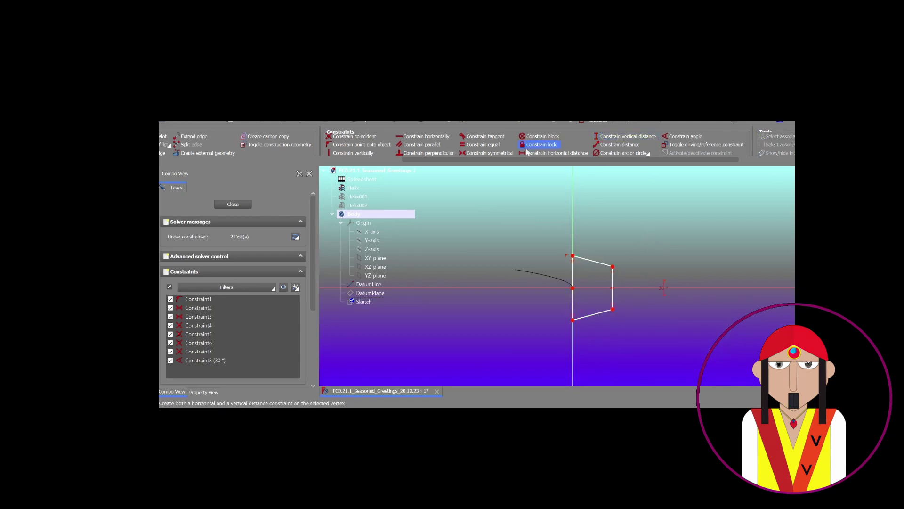
Constrain the trapezoid's horizontal width between its lower corners with the formula Spreadsheet.Pitch*0.5
{"action": "left_click", "coordinate": [573, 321]}
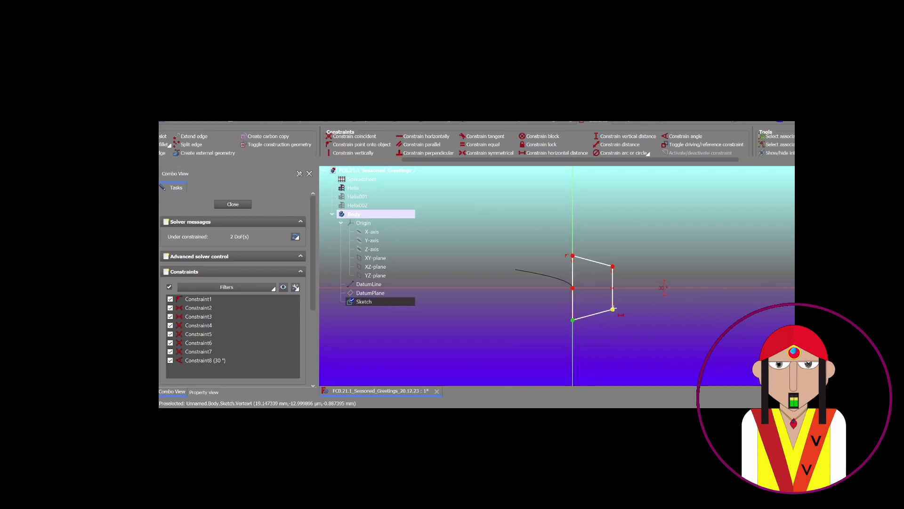
{"action": "left_click", "coordinate": [613, 310]}
{"action": "left_click", "coordinate": [711, 317]}
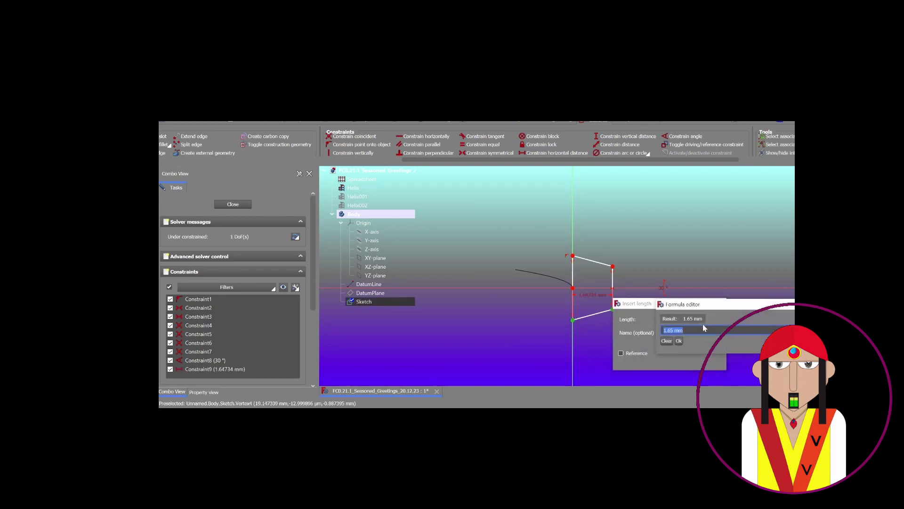
{"action": "type", "text": "Spreadsheet."}
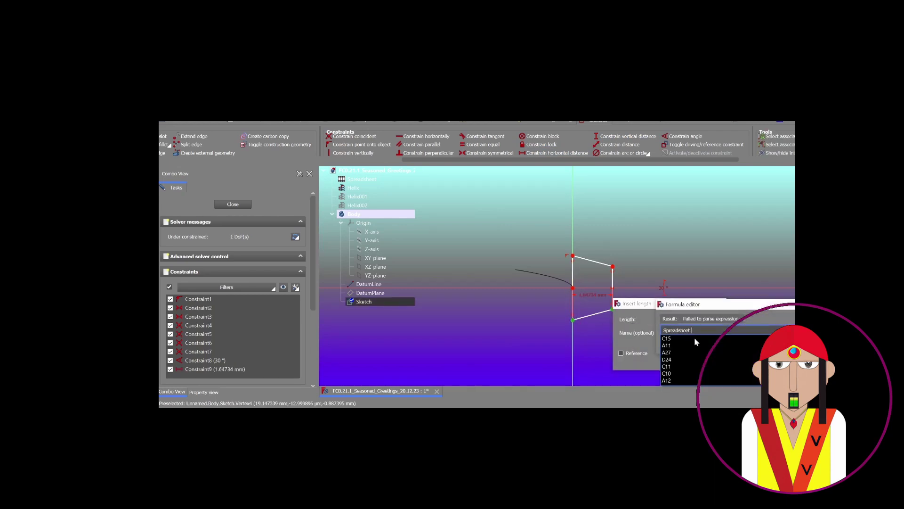
{"action": "key", "text": "Escape"}
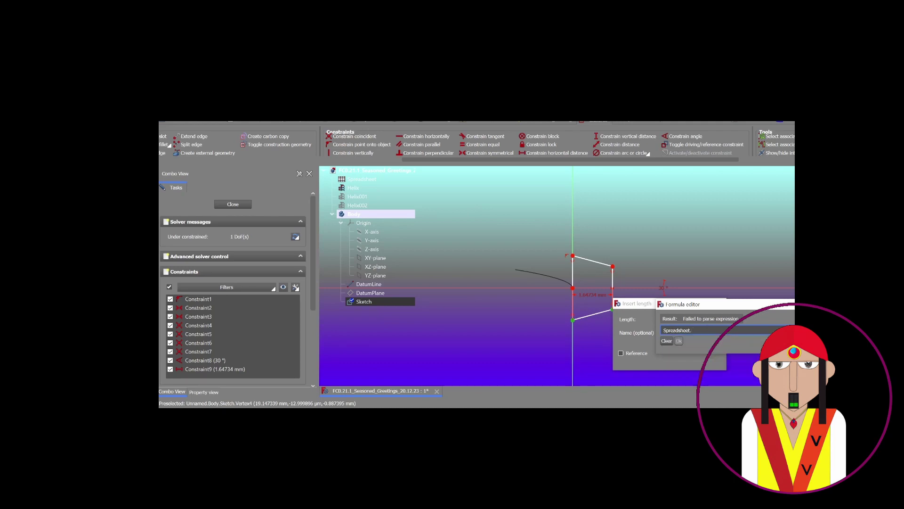
{"action": "type", "text": "Pitch*0.5"}
{"action": "left_click", "coordinate": [679, 340]}
{"action": "key", "text": "Return"}
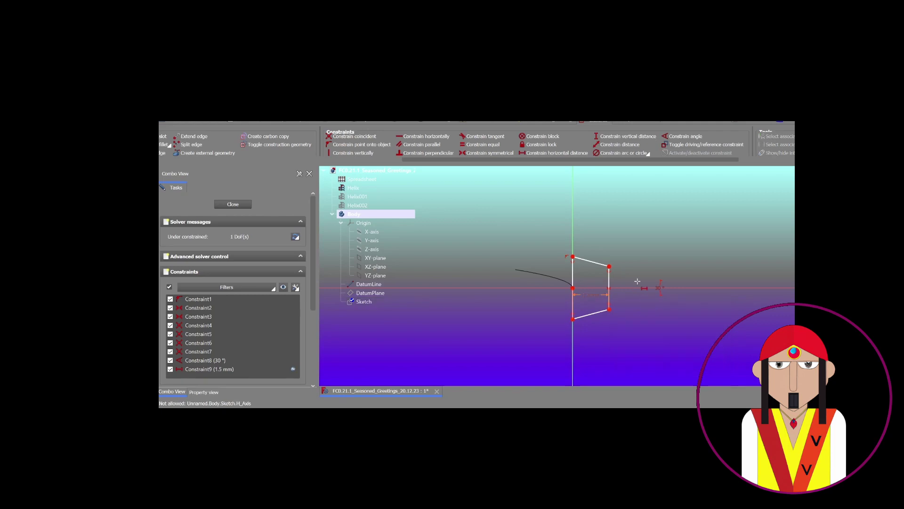
Draw a vertical line between the two sloping sides and convert it to construction geometry
{"action": "scroll", "coordinate": [636, 285], "scroll_direction": "up", "scroll_amount": 2}
{"action": "left_click_drag", "start_coordinate": [407, 160], "coordinate": [280, 160]}
{"action": "left_click", "coordinate": [291, 144]}
{"action": "left_click", "coordinate": [569, 248]}
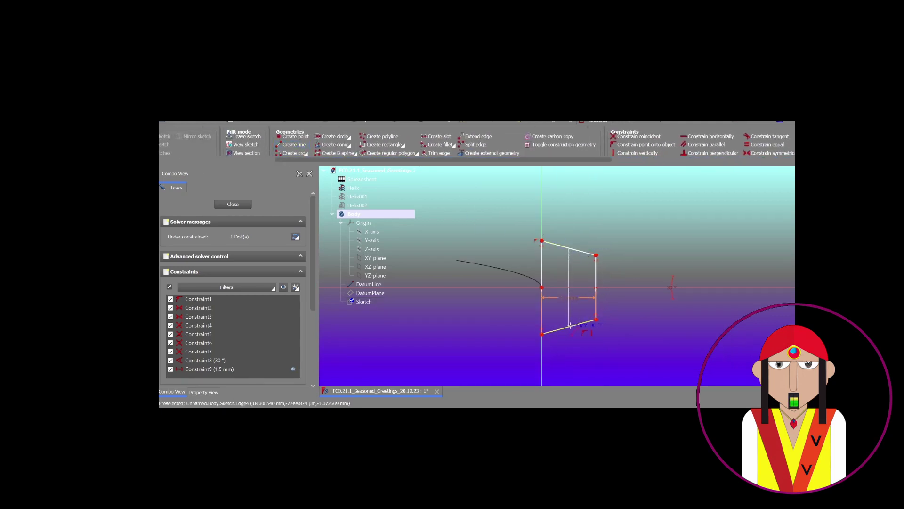
{"action": "left_click", "coordinate": [569, 327]}
{"action": "right_click", "coordinate": [625, 197]}
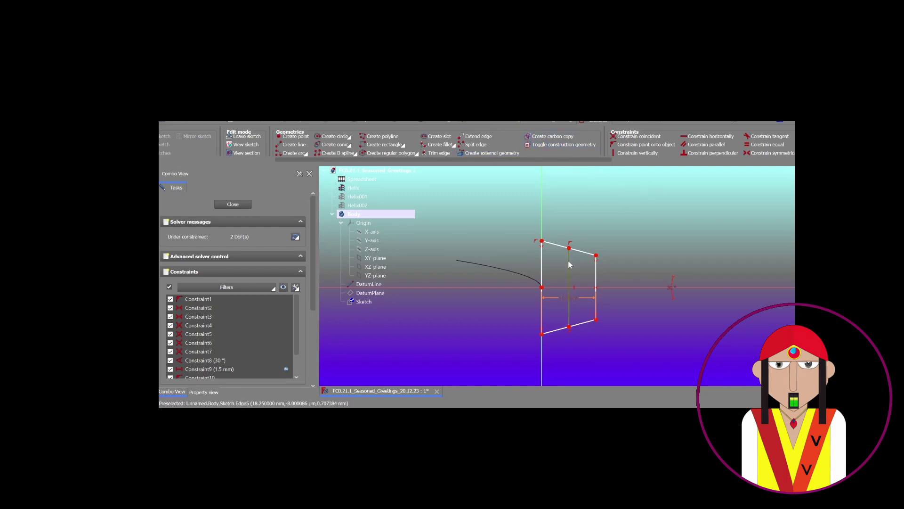
{"action": "left_click", "coordinate": [569, 261]}
{"action": "left_click", "coordinate": [556, 145]}
Constrain the upper side's two endpoints symmetric about the construction line's upper endpoint
{"action": "key", "text": "s"}
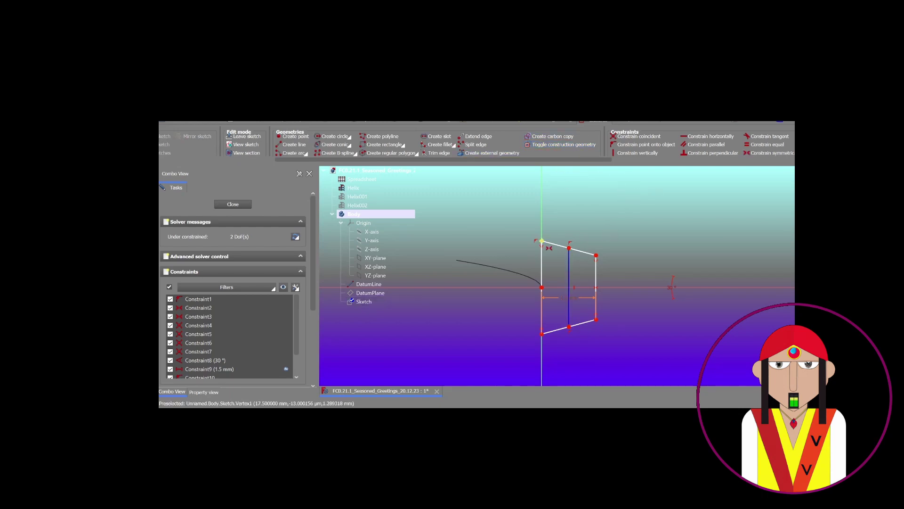
{"action": "left_click", "coordinate": [541, 241]}
{"action": "left_click", "coordinate": [596, 255]}
{"action": "left_click", "coordinate": [569, 248]}
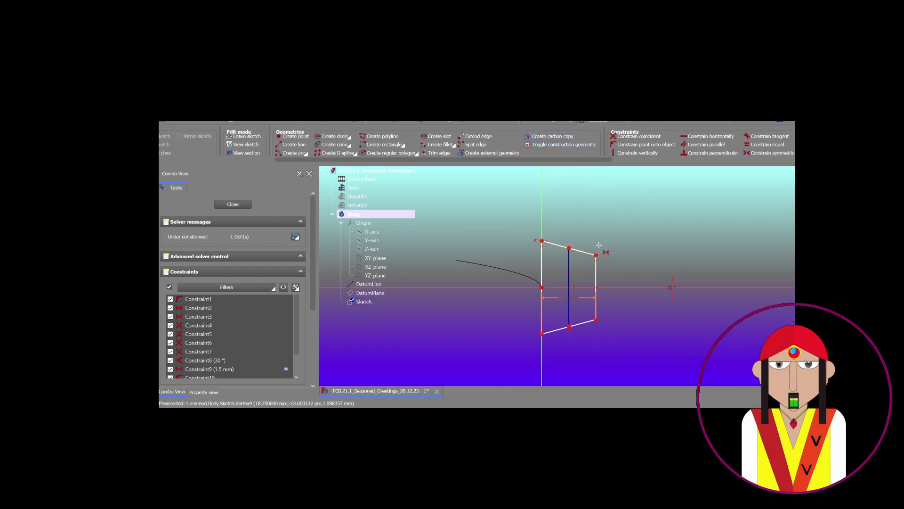
Constrain the construction line's length with the formula Spreadsheet.Pitch*0.5 and close the sketch
{"action": "left_click", "coordinate": [570, 286]}
{"action": "left_click", "coordinate": [668, 290]}
{"action": "type", "text": "Spreadsheet.Pi"}
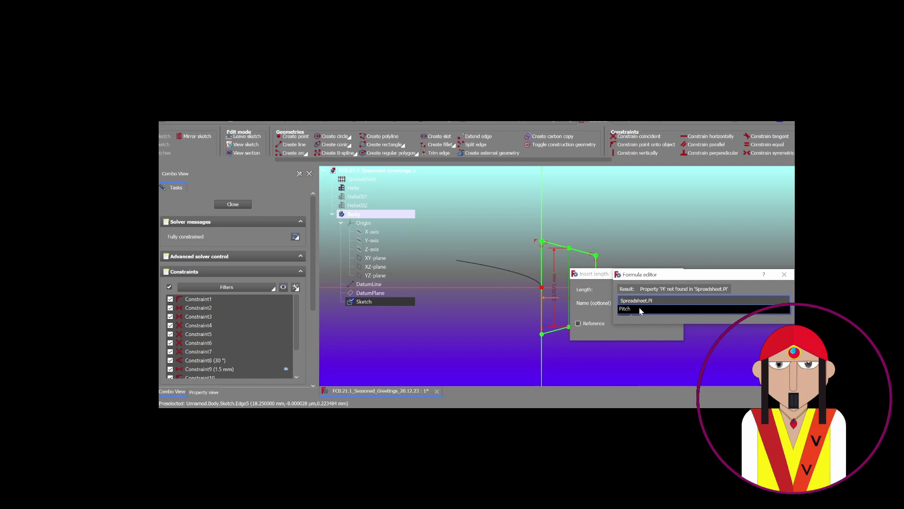
{"action": "left_click", "coordinate": [639, 309]}
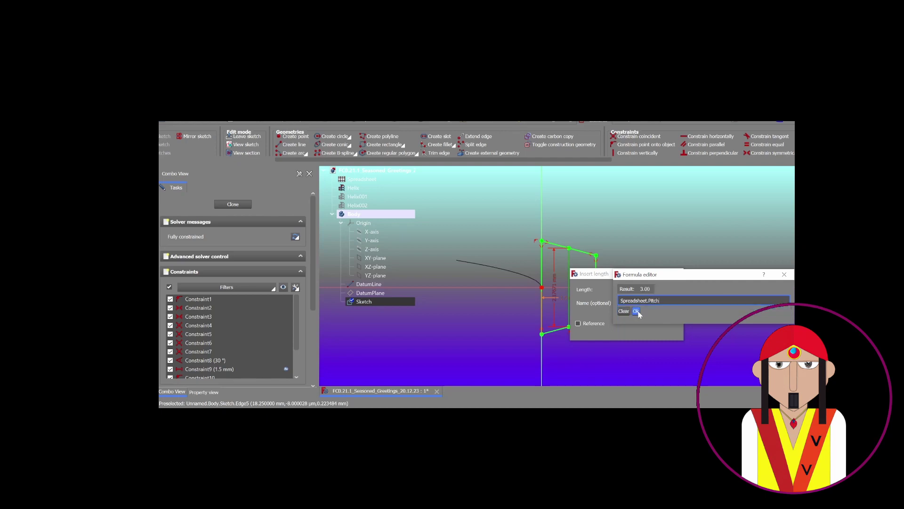
{"action": "type", "text": "*0.5"}
{"action": "left_click", "coordinate": [639, 312]}
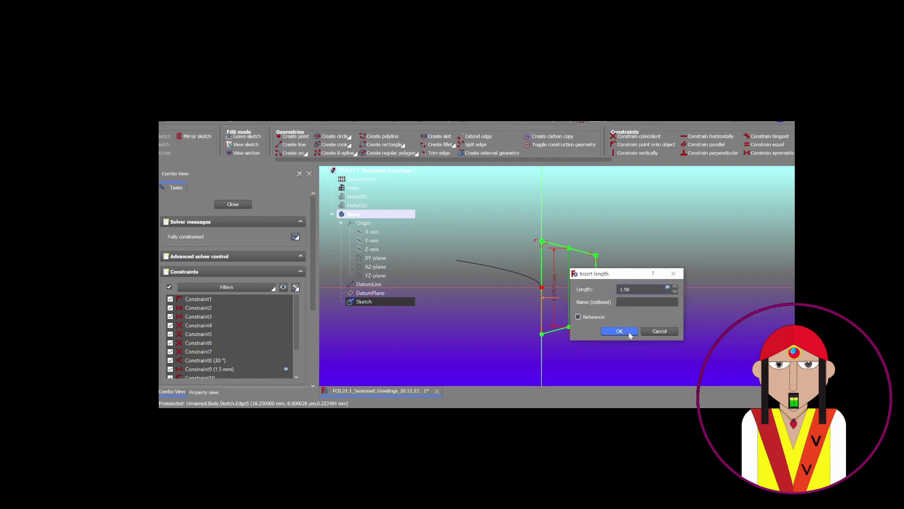
{"action": "left_click", "coordinate": [629, 332]}
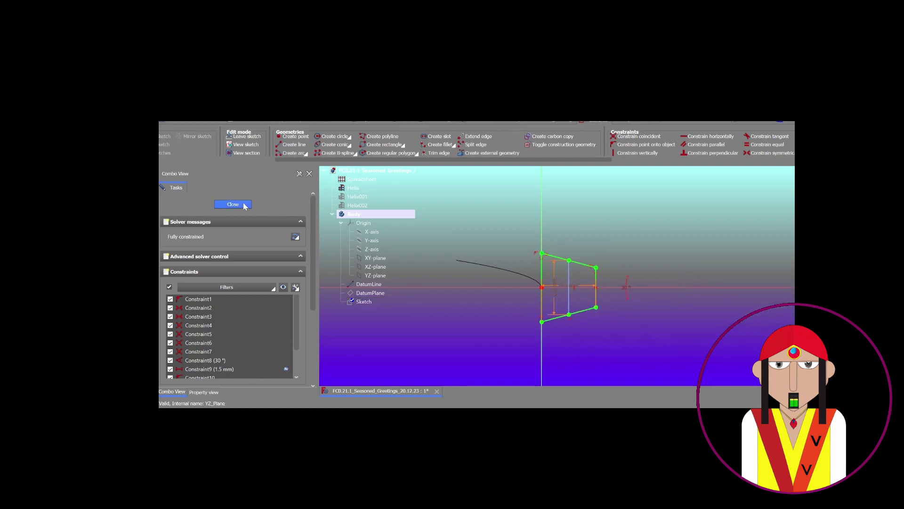
{"action": "key", "text": "Escape"}
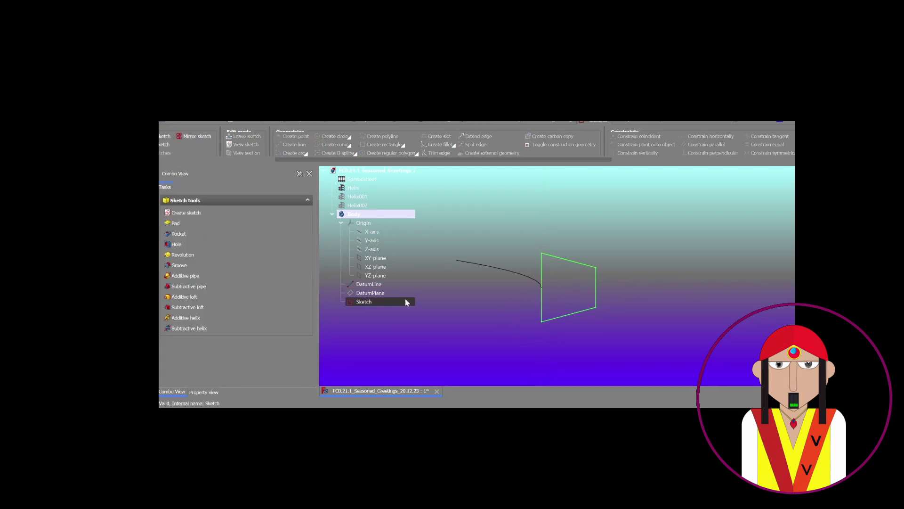
Create a sub-object shape binder of the first helix's edge in the body
{"action": "left_click", "coordinate": [488, 267]}
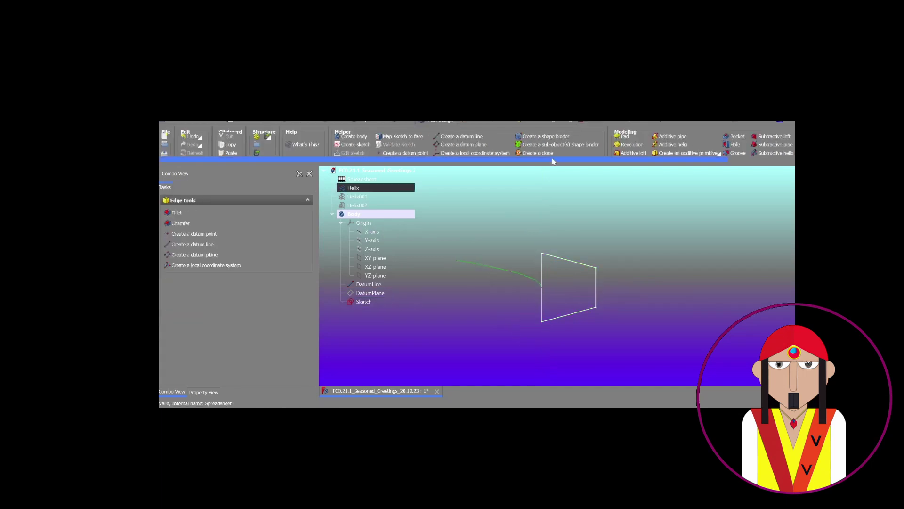
{"action": "left_click", "coordinate": [360, 311]}
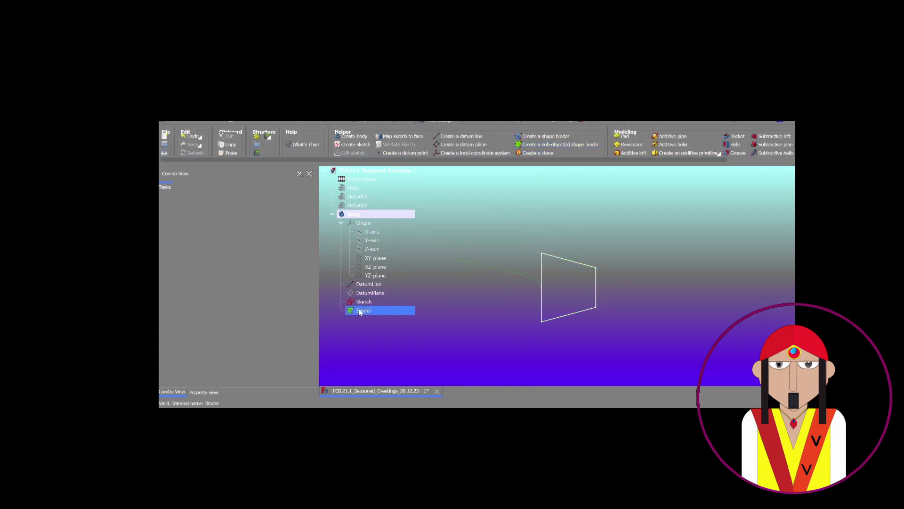
{"action": "left_click", "coordinate": [364, 301]}
{"action": "left_click", "coordinate": [508, 275], "text": "ctrl"}
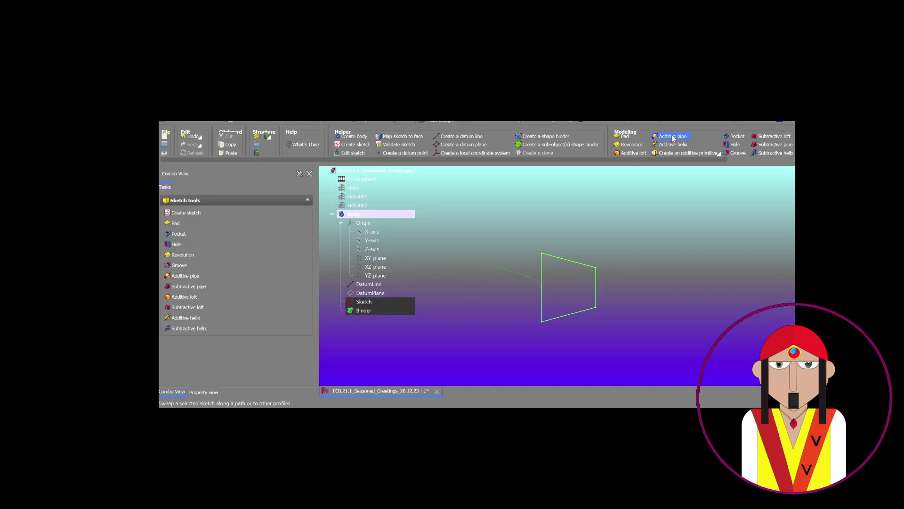
{"action": "left_click", "coordinate": [672, 136]}
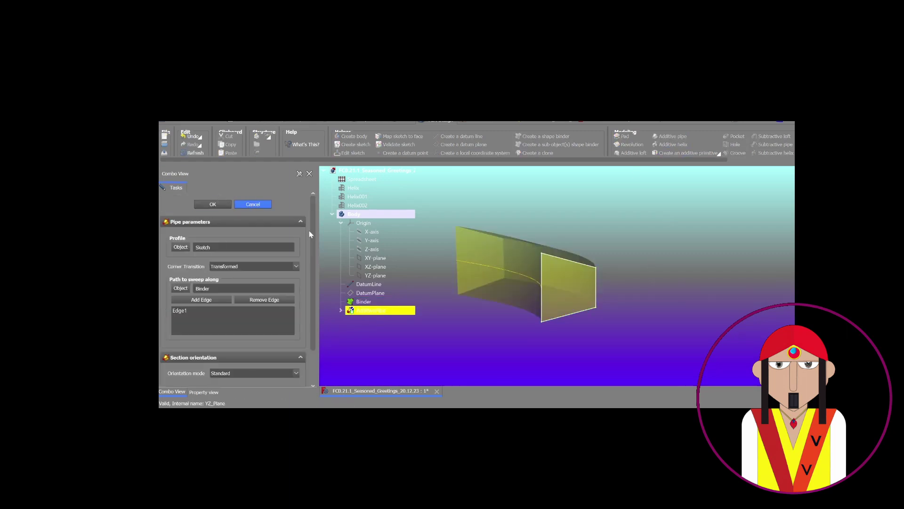
{"action": "key", "text": "Escape"}
{"action": "left_click", "coordinate": [547, 301]}
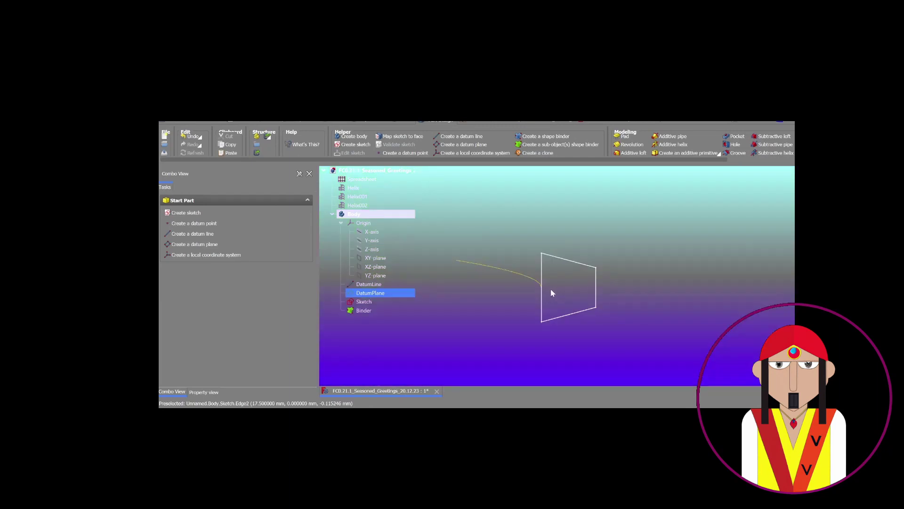
Reopen the thread profile sketch and set the vertical construction line's length formula to Spreadsheet.Pitch * 0.3
{"action": "middle_click_drag", "start_coordinate": [516, 309], "coordinate": [518, 319]}
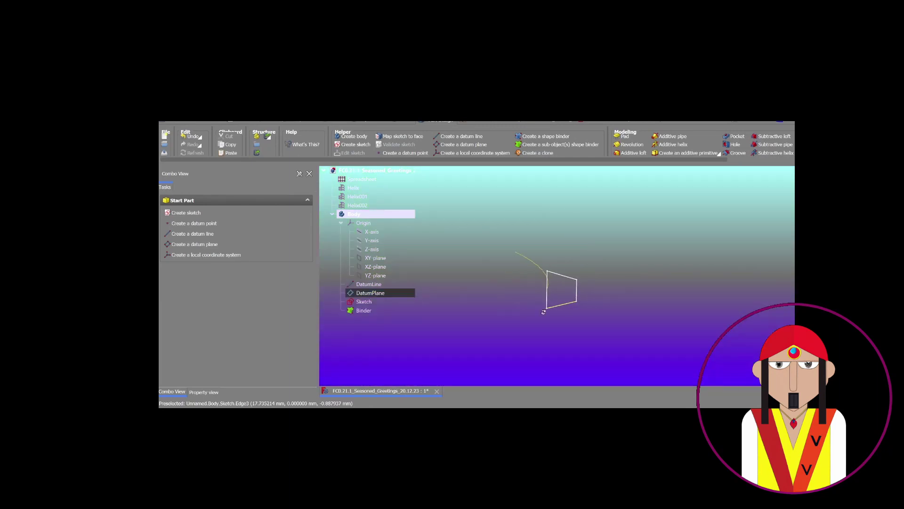
{"action": "double_click", "coordinate": [363, 302]}
{"action": "double_click", "coordinate": [555, 294]}
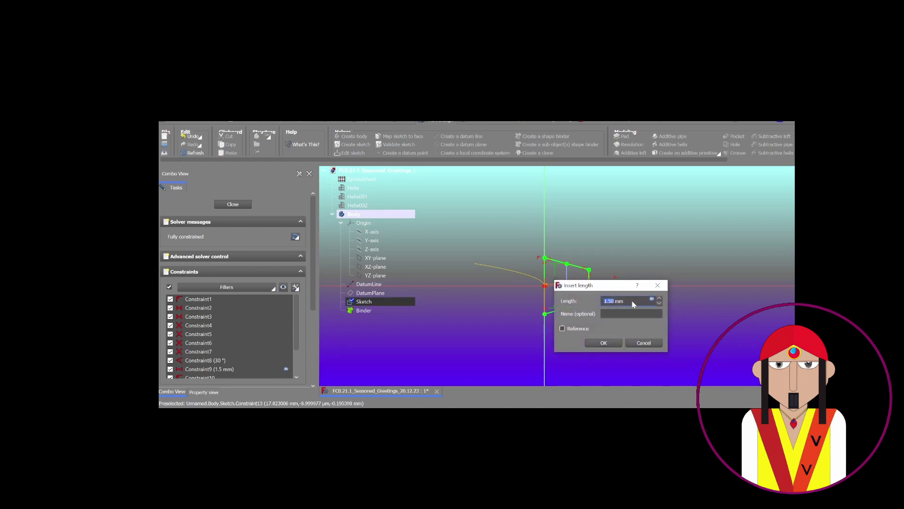
{"action": "left_click", "coordinate": [656, 303]}
{"action": "left_click", "coordinate": [620, 323]}
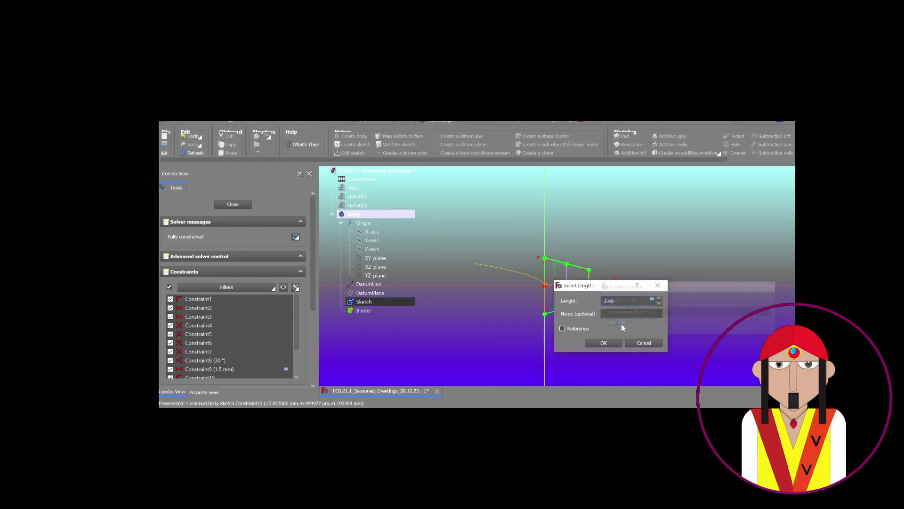
{"action": "left_click", "coordinate": [602, 337]}
{"action": "double_click", "coordinate": [556, 294]}
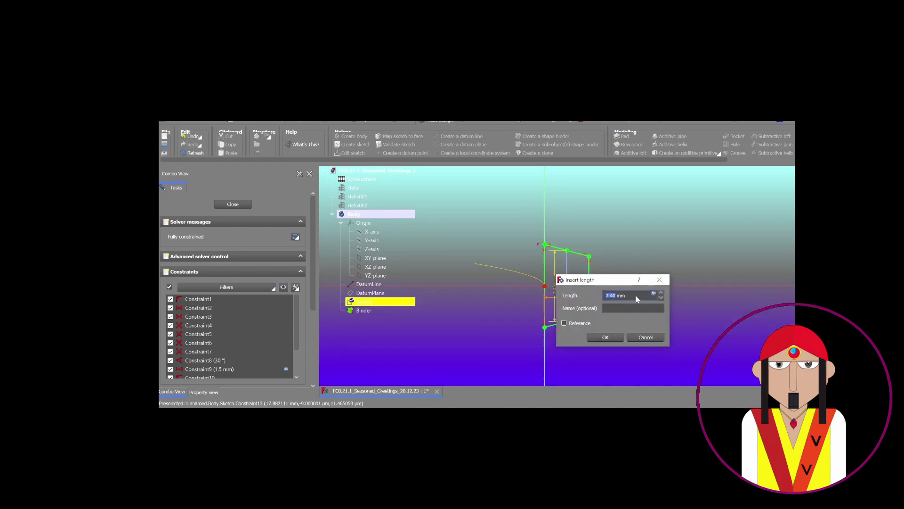
{"action": "left_click", "coordinate": [658, 296]}
{"action": "key", "text": "BackSpace"}
{"action": "type", "text": "3"}
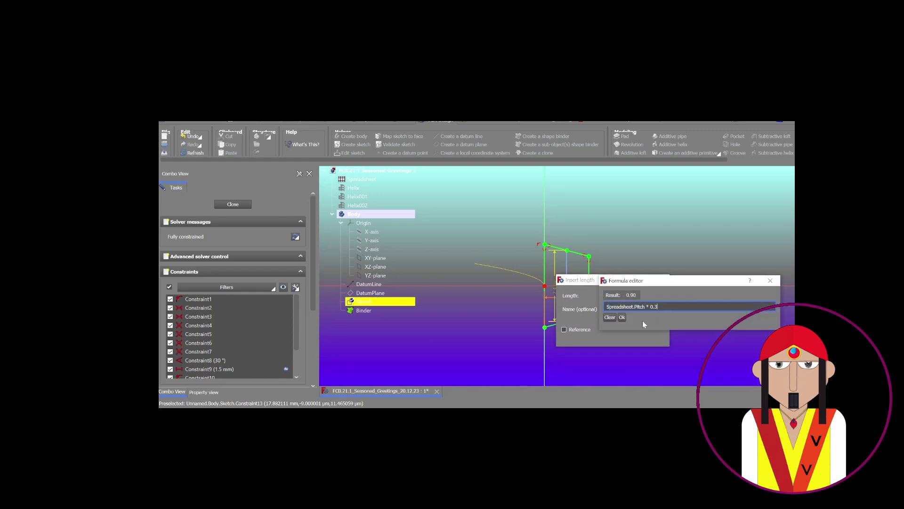
{"action": "left_click", "coordinate": [621, 318]}
{"action": "left_click", "coordinate": [601, 339]}
Set the trapezoid's horizontal width formula to Spreadsheet.Pitch * 0.3 and close the sketch
{"action": "scroll", "coordinate": [576, 308], "scroll_direction": "up", "scroll_amount": 3}
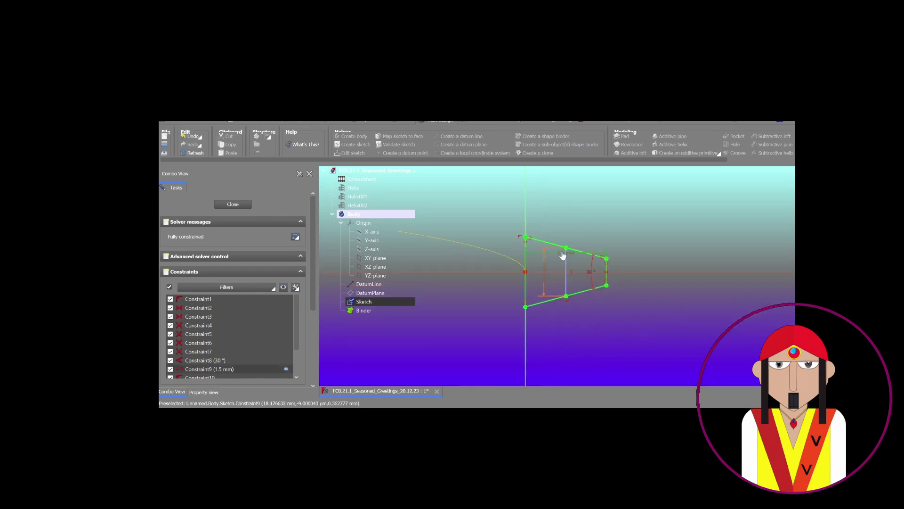
{"action": "double_click", "coordinate": [573, 271]}
{"action": "left_click", "coordinate": [664, 262]}
{"action": "key", "text": "BackSpace"}
{"action": "type", "text": "3"}
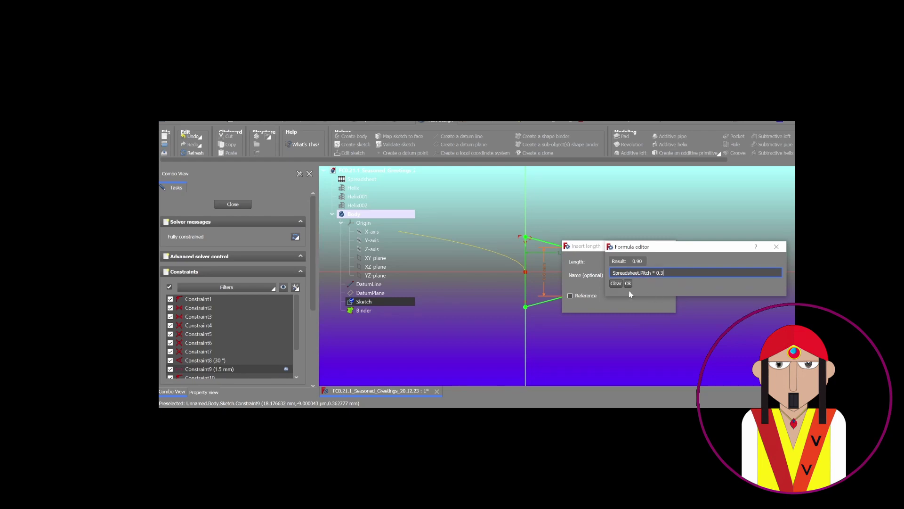
{"action": "left_click", "coordinate": [628, 283]}
{"action": "left_click", "coordinate": [611, 302]}
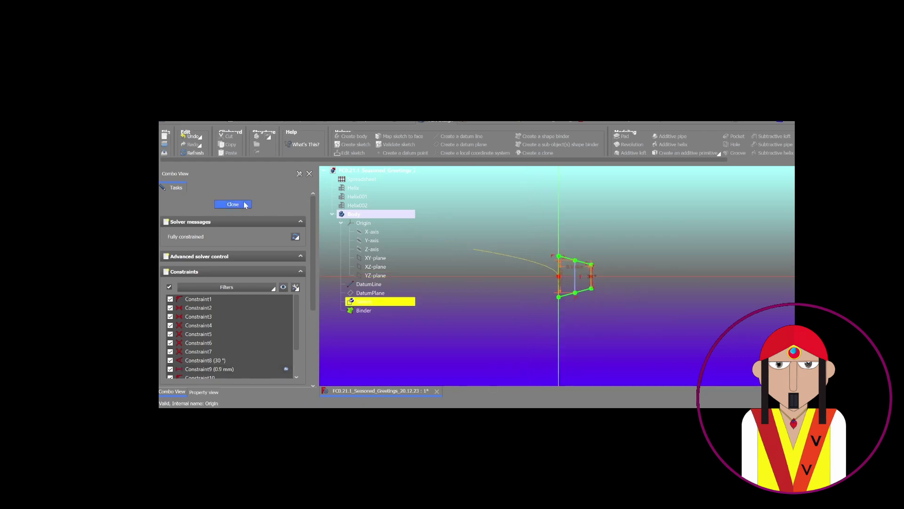
{"action": "key", "text": "Escape"}
Show the datum line and start a datum plane referencing the helix binder's far end vertex and the datum line
{"action": "left_click", "coordinate": [363, 284]}
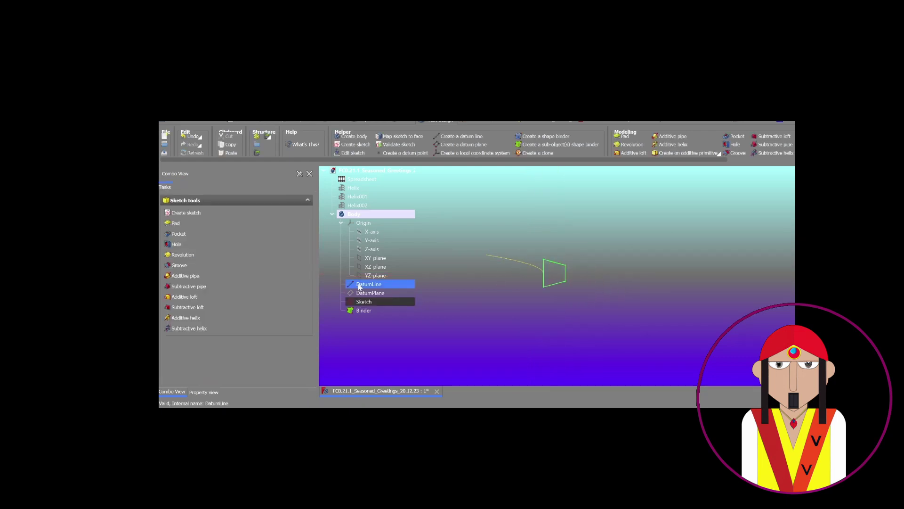
{"action": "middle_click_drag", "start_coordinate": [503, 298], "coordinate": [571, 283]}
{"action": "scroll", "coordinate": [571, 282], "scroll_direction": "up", "scroll_amount": 3}
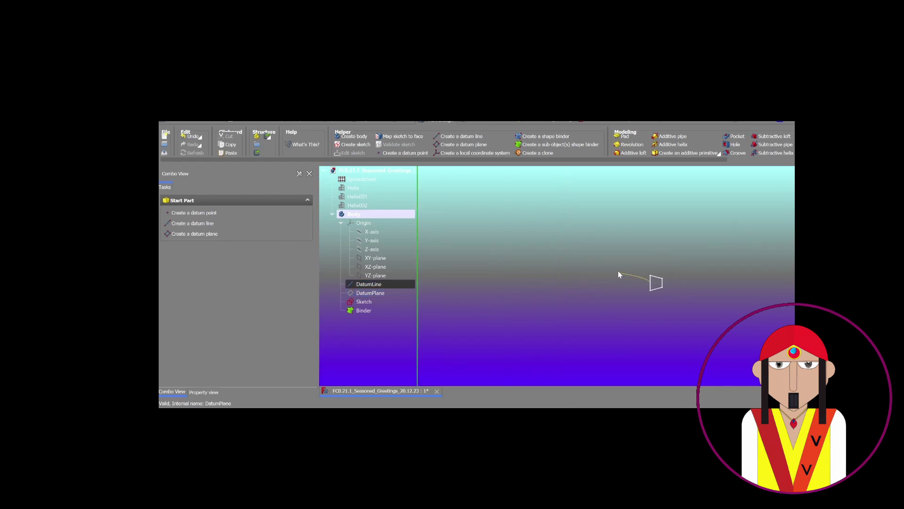
{"action": "left_click", "coordinate": [619, 277]}
{"action": "left_click", "coordinate": [619, 276]}
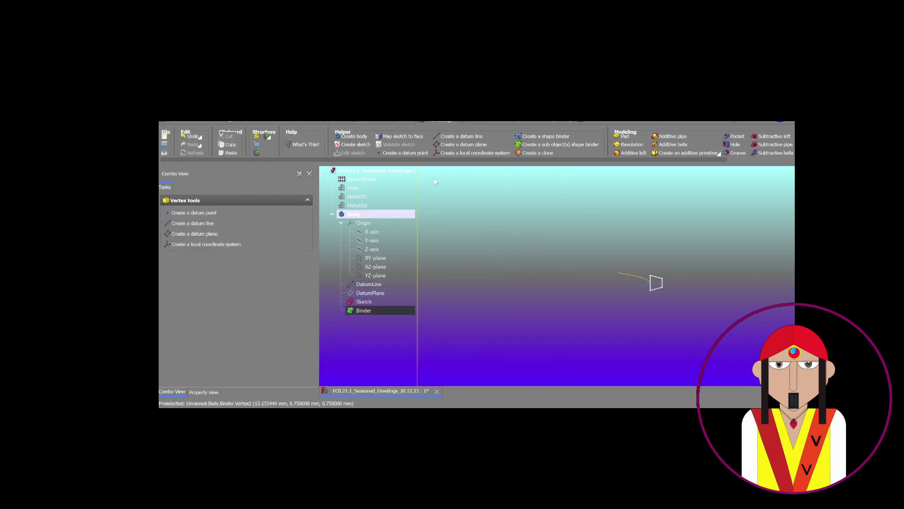
{"action": "left_click", "coordinate": [419, 279]}
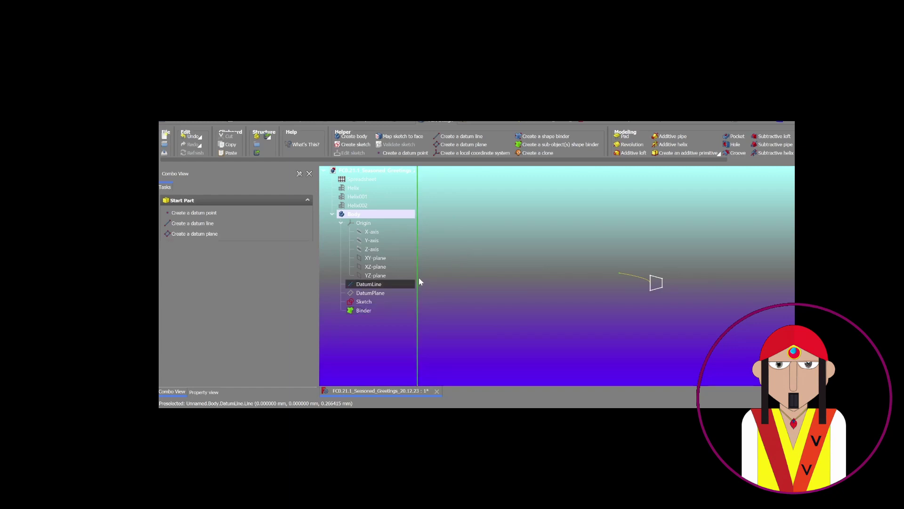
{"action": "left_click", "coordinate": [464, 144]}
{"action": "left_click", "coordinate": [613, 269]}
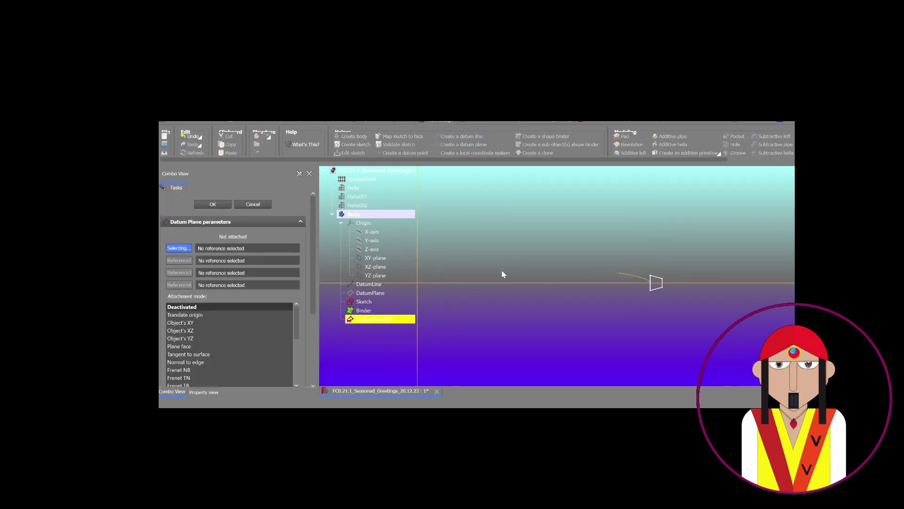
{"action": "left_click", "coordinate": [620, 274]}
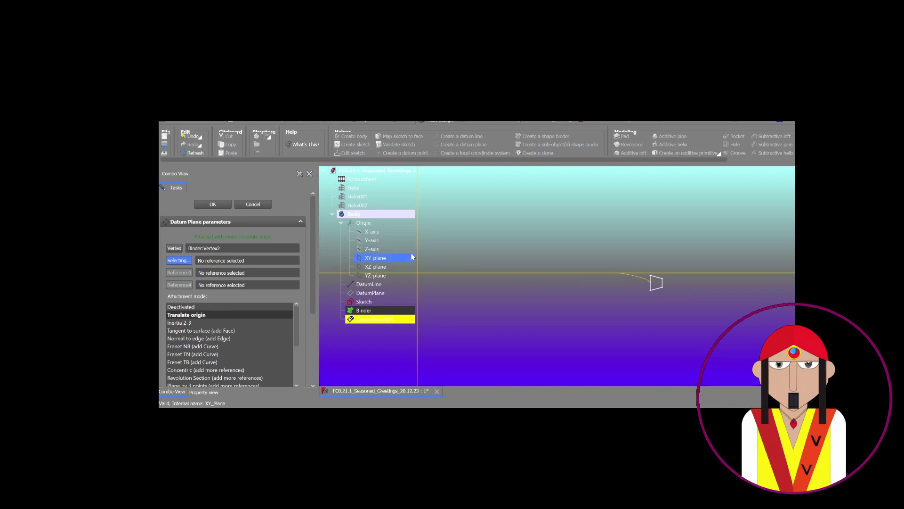
{"action": "left_click", "coordinate": [503, 273]}
Try the plane attachment modes Align O-N-X, O-X-Y, O-X-N, O-Y-N and O-Y-X
{"action": "key", "text": "4"}
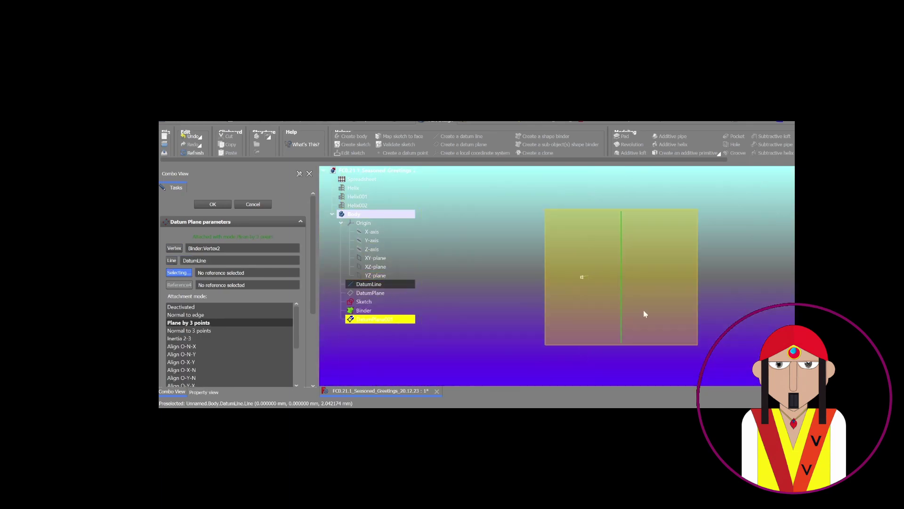
{"action": "scroll", "coordinate": [580, 277], "scroll_direction": "up", "scroll_amount": 7}
{"action": "scroll", "coordinate": [592, 279], "scroll_direction": "down", "scroll_amount": 4}
{"action": "middle_click_drag", "start_coordinate": [595, 282], "coordinate": [612, 332]}
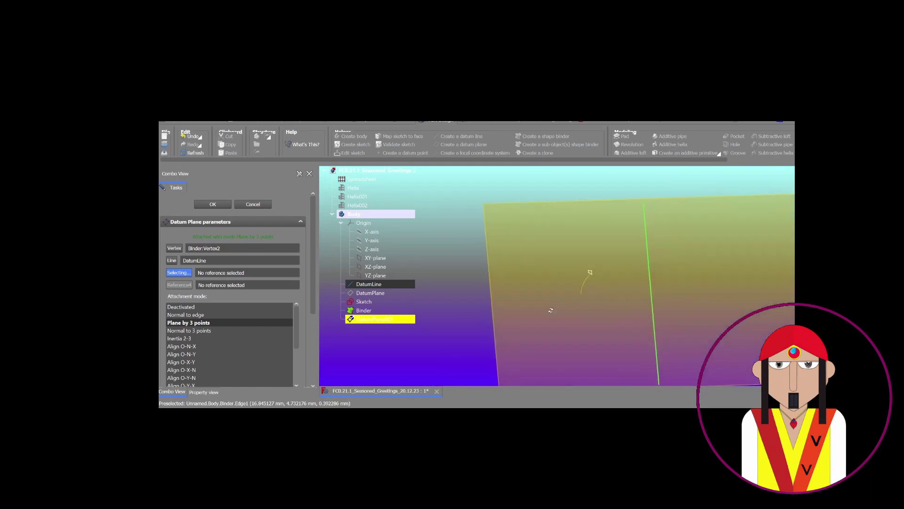
{"action": "left_click", "coordinate": [182, 346]}
{"action": "left_click", "coordinate": [182, 362]}
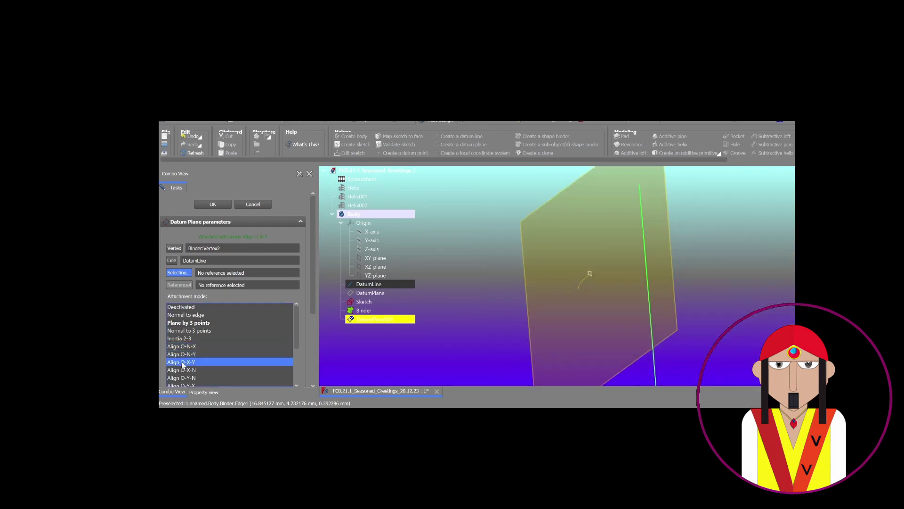
{"action": "left_click", "coordinate": [181, 370]}
{"action": "left_click", "coordinate": [182, 378]}
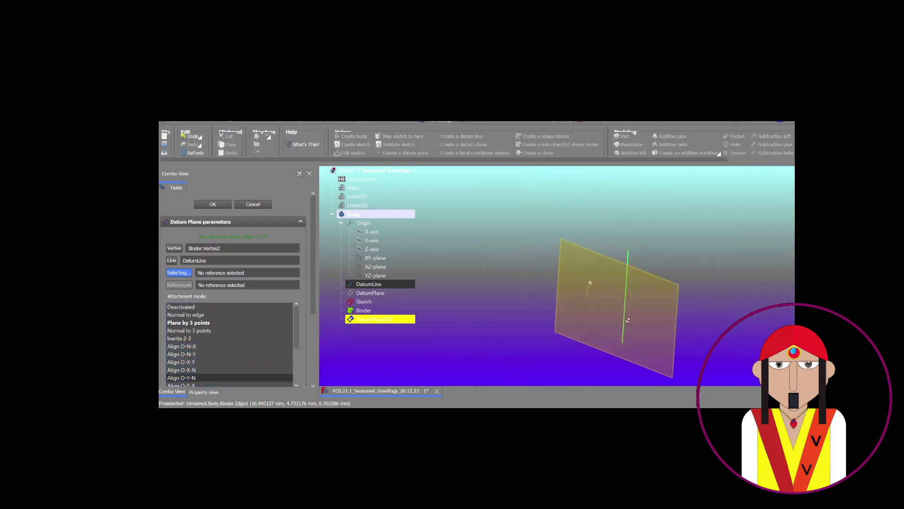
{"action": "middle_click_drag", "start_coordinate": [595, 349], "coordinate": [604, 349]}
{"action": "scroll", "coordinate": [278, 364], "scroll_direction": "down", "scroll_amount": 1}
{"action": "left_click", "coordinate": [218, 363]}
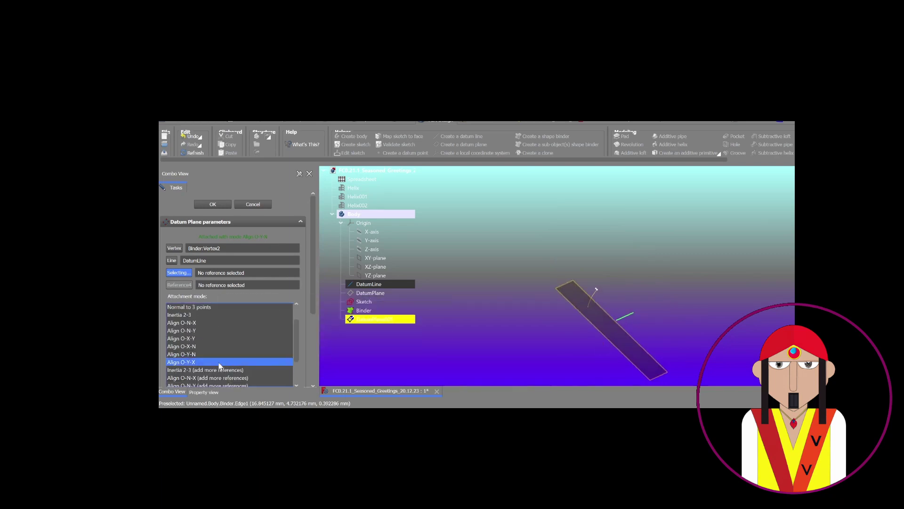
Attach the datum plane with the Align O-N-X mode and accept it
{"action": "left_click", "coordinate": [204, 326]}
{"action": "scroll", "coordinate": [607, 351], "scroll_direction": "down", "scroll_amount": 4}
{"action": "middle_click_drag", "start_coordinate": [626, 316], "coordinate": [626, 288]}
{"action": "left_click", "coordinate": [222, 206]}
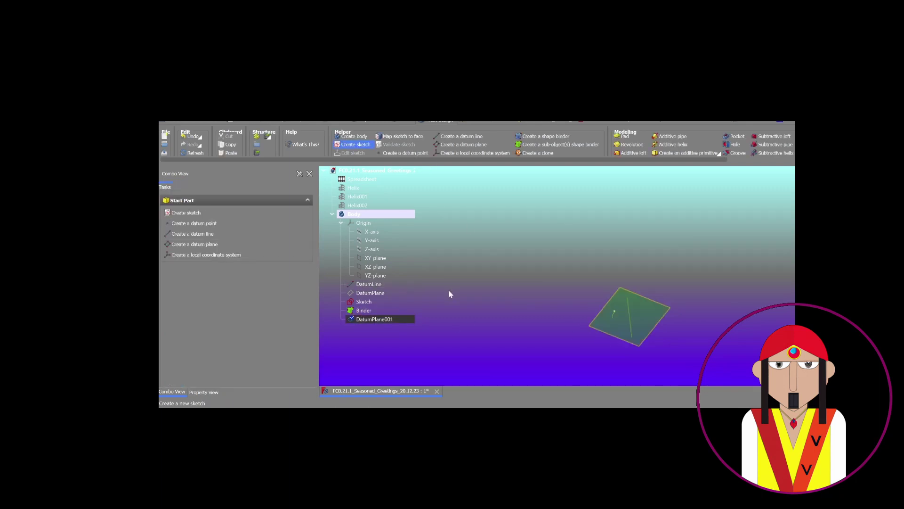
Create a sketch on the new datum plane and hide that plane
{"action": "middle_click_drag", "start_coordinate": [507, 279], "coordinate": [567, 271]}
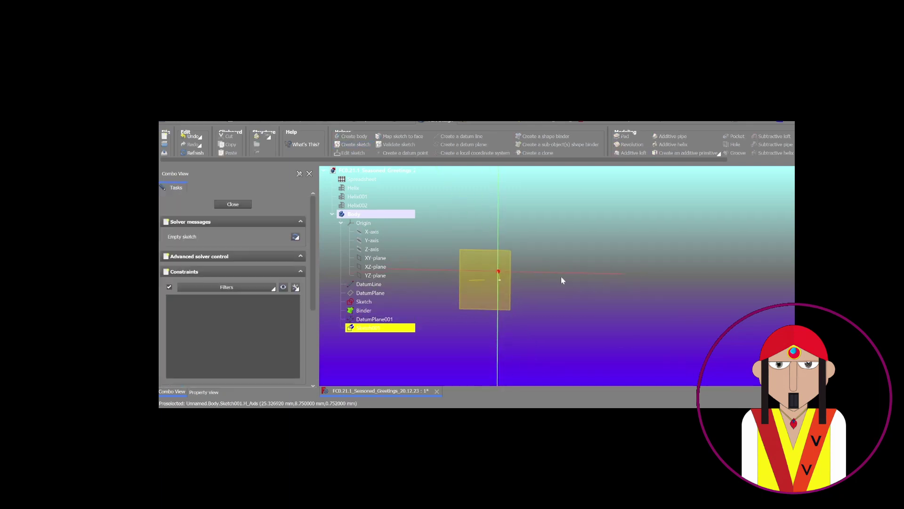
{"action": "left_click", "coordinate": [586, 123]}
{"action": "left_click", "coordinate": [385, 320]}
{"action": "key", "text": "space"}
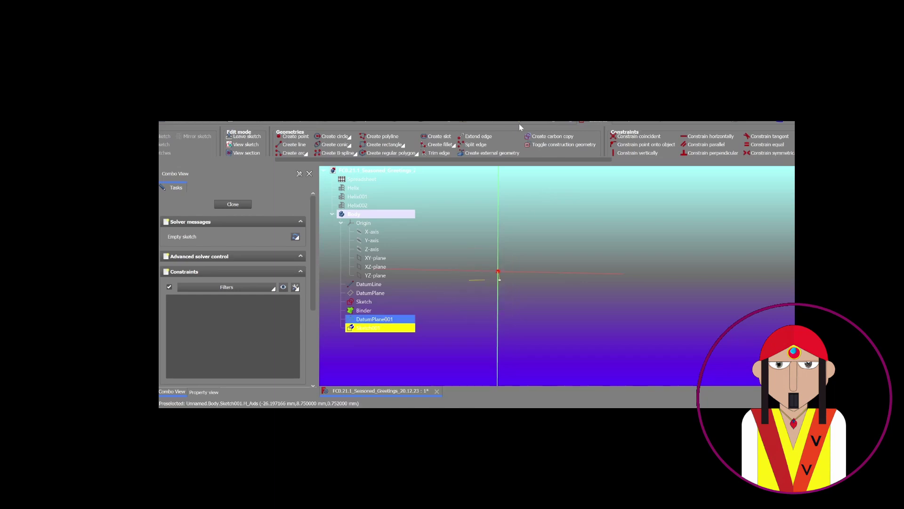
Draw a sketch line from the datum line's external reference point to the sketch origin, and hide the datum line
{"action": "left_click", "coordinate": [490, 152]}
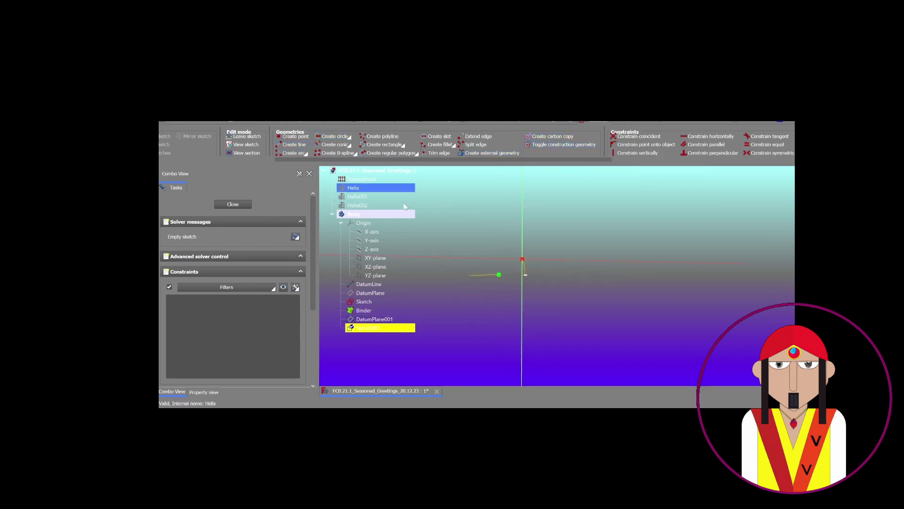
{"action": "left_click", "coordinate": [523, 259]}
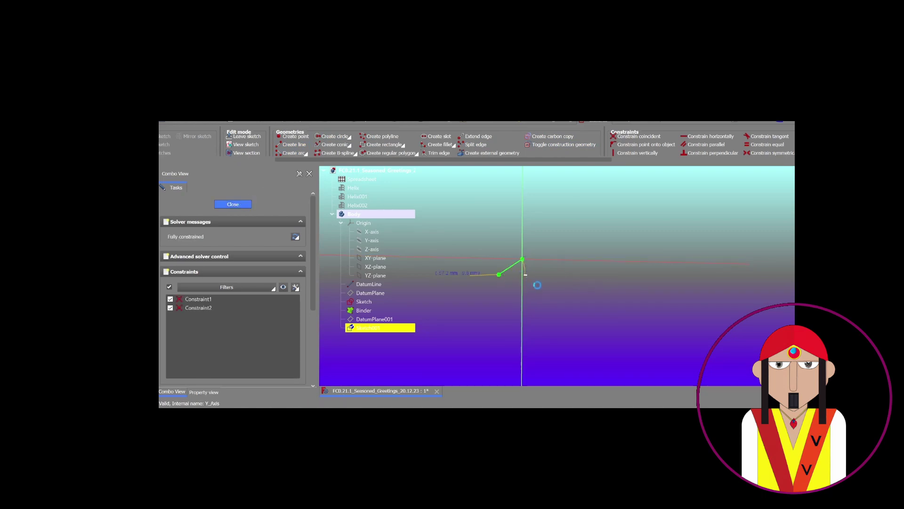
{"action": "left_click", "coordinate": [488, 273]}
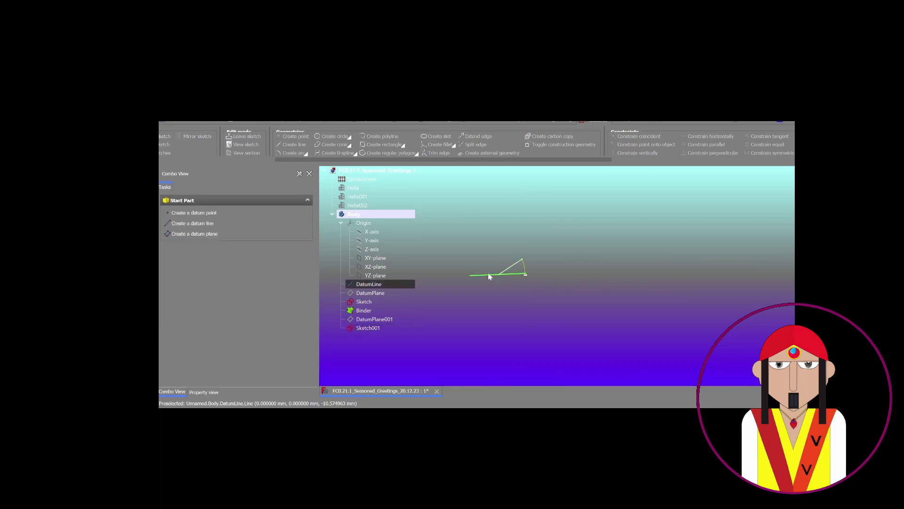
{"action": "scroll", "coordinate": [488, 273], "scroll_direction": "up", "scroll_amount": 5}
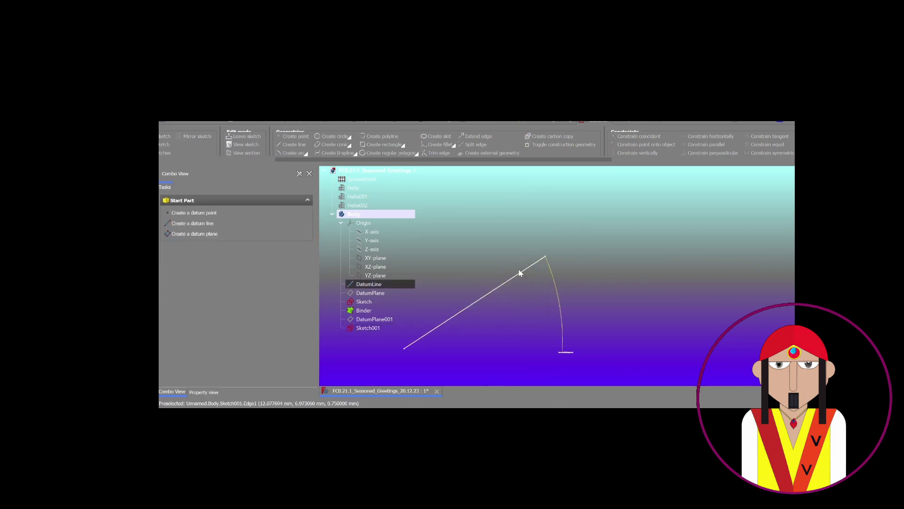
Create a datum plane referenced to the helix binder's end vertex and the line in Sketch001
{"action": "left_click", "coordinate": [522, 273]}
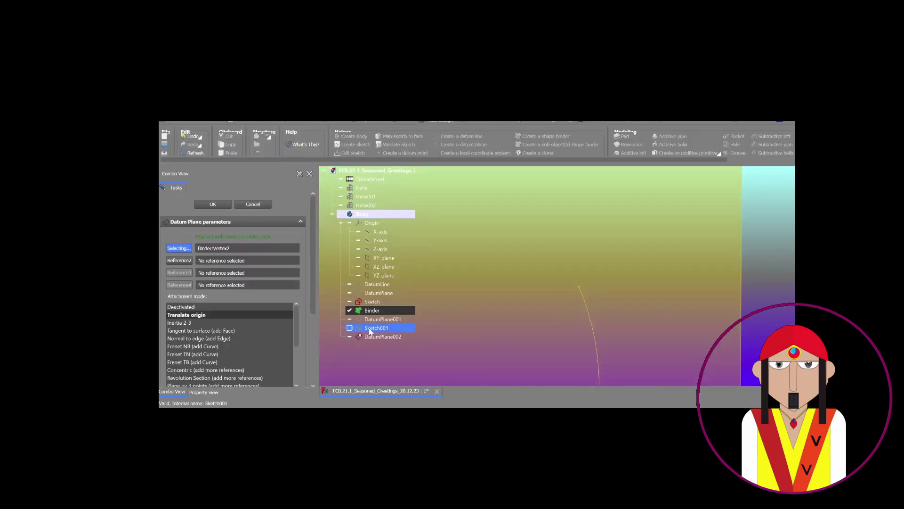
{"action": "left_click", "coordinate": [349, 328]}
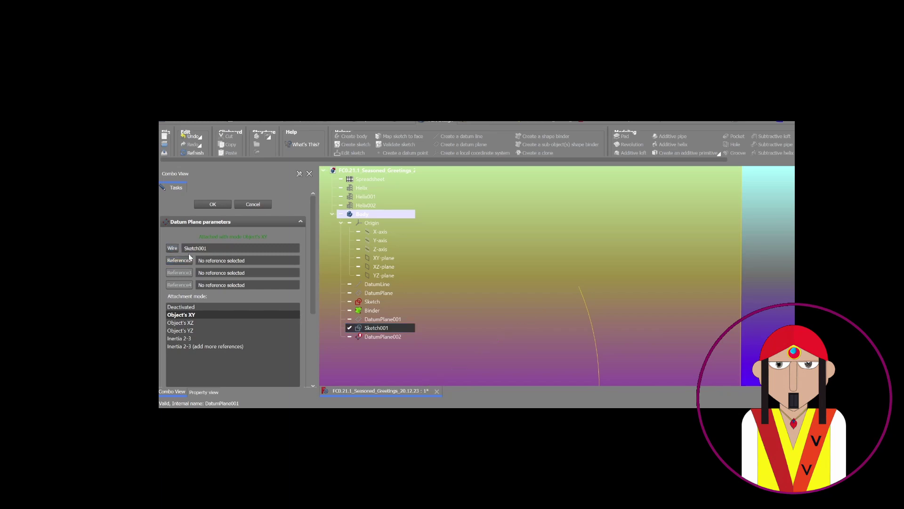
{"action": "left_click", "coordinate": [172, 248]}
{"action": "left_click", "coordinate": [579, 286]}
{"action": "left_click", "coordinate": [370, 329]}
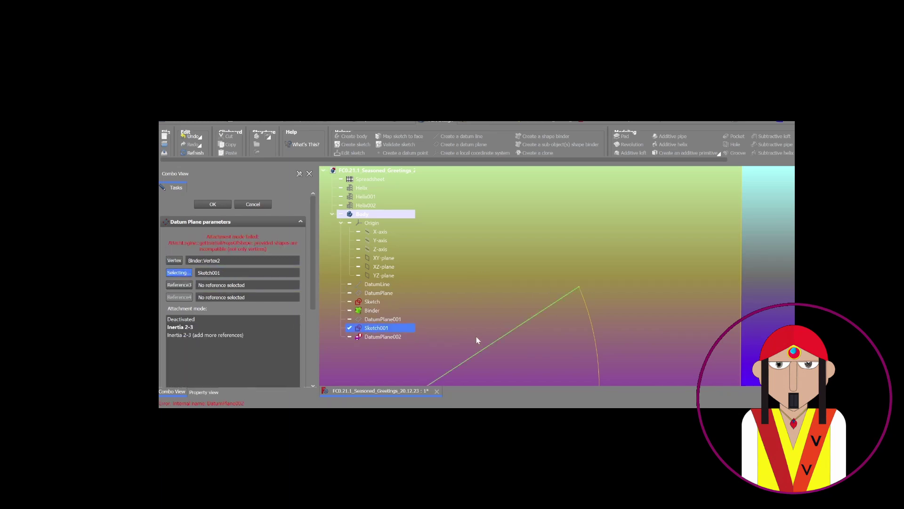
{"action": "left_click", "coordinate": [480, 350]}
Try the plane attachment modes Align O-N-X, O-N-Y, O-X-Y, O-X-N, O-Y-N and O-Y-X
{"action": "left_click", "coordinate": [264, 357]}
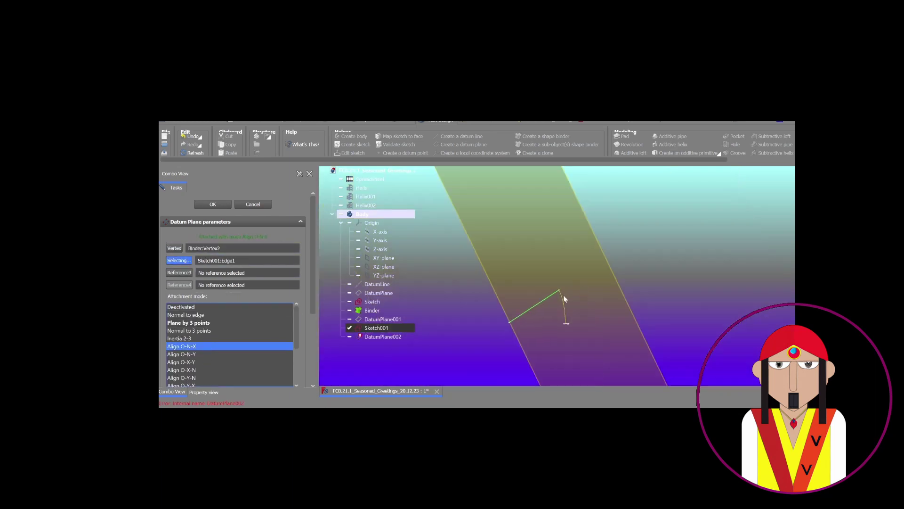
{"action": "middle_click_drag", "start_coordinate": [565, 299], "coordinate": [483, 294]}
{"action": "left_click", "coordinate": [211, 355]}
{"action": "left_click", "coordinate": [207, 363]}
{"action": "scroll", "coordinate": [613, 318], "scroll_direction": "down", "scroll_amount": 7}
{"action": "middle_click_drag", "start_coordinate": [610, 315], "coordinate": [518, 309]}
{"action": "left_click", "coordinate": [228, 370]}
{"action": "left_click", "coordinate": [228, 378]}
{"action": "scroll", "coordinate": [228, 376], "scroll_direction": "down", "scroll_amount": 3}
{"action": "left_click", "coordinate": [225, 322]}
{"action": "scroll", "coordinate": [565, 321], "scroll_direction": "up", "scroll_amount": 3}
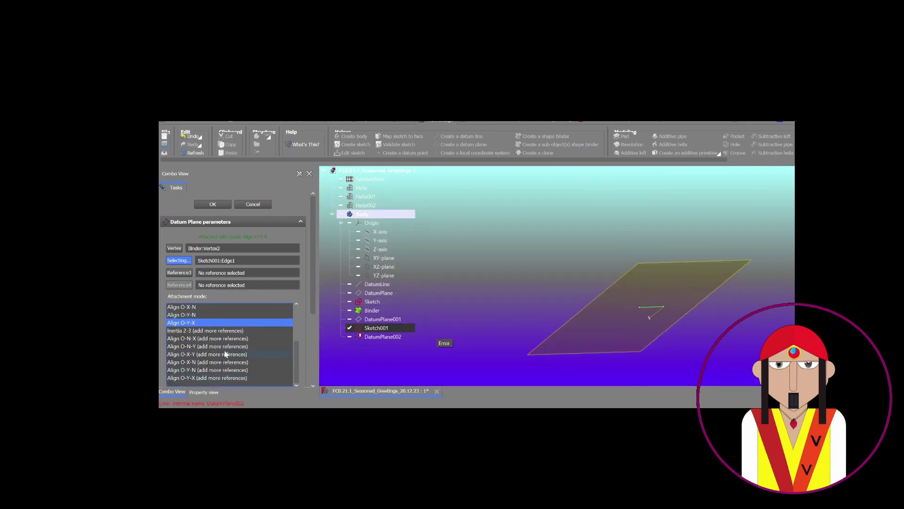
Remove the vertex reference so the datum plane attaches normal to the line in Sketch001
{"action": "left_click", "coordinate": [176, 248]}
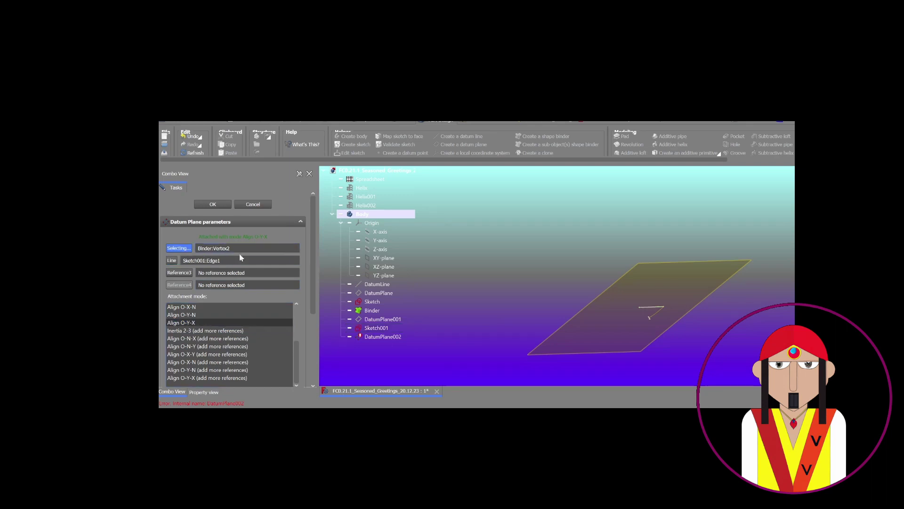
{"action": "left_click_drag", "start_coordinate": [237, 249], "coordinate": [192, 248]}
{"action": "key", "text": "Delete"}
{"action": "left_click", "coordinate": [178, 313]}
{"action": "mouse_move", "coordinate": [683, 317]}
{"action": "middle_mouse_down"}
{"action": "mouse_move", "coordinate": [701, 317]}
{"action": "mouse_move", "coordinate": [619, 279]}
{"action": "middle_mouse_up"}
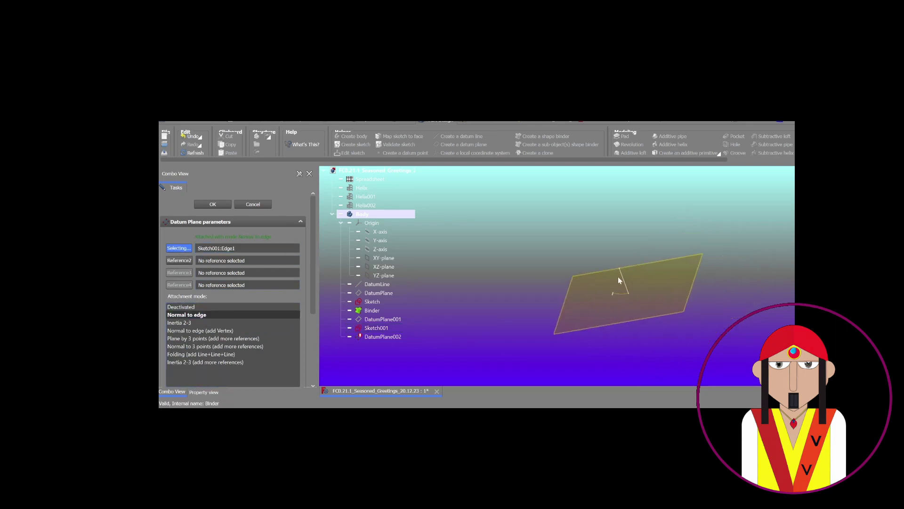
{"action": "scroll", "coordinate": [302, 379], "scroll_direction": "down", "scroll_amount": 5}
{"action": "left_click", "coordinate": [243, 356]}
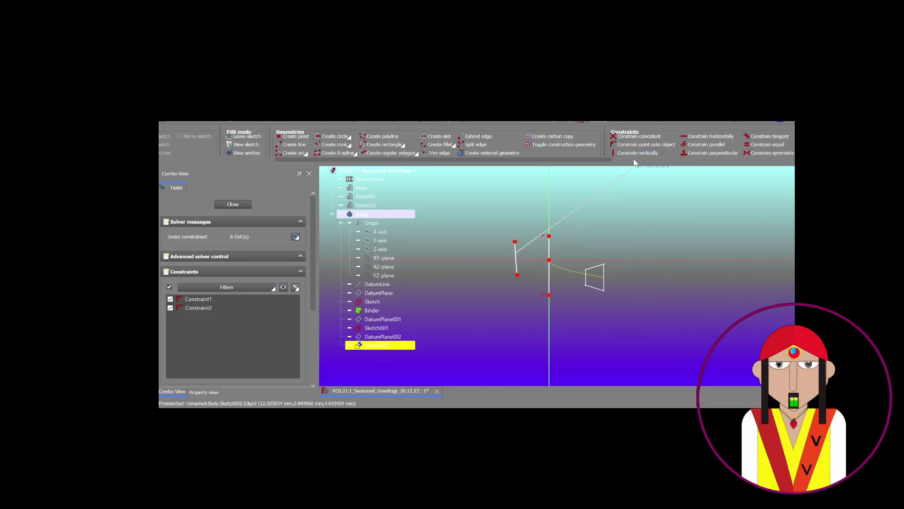
Make the short profile line vertical and centre both vertical lines on the horizontal axis with symmetry constraints
{"action": "key", "text": "s"}
{"action": "left_click", "coordinate": [515, 242]}
{"action": "left_click", "coordinate": [514, 274]}
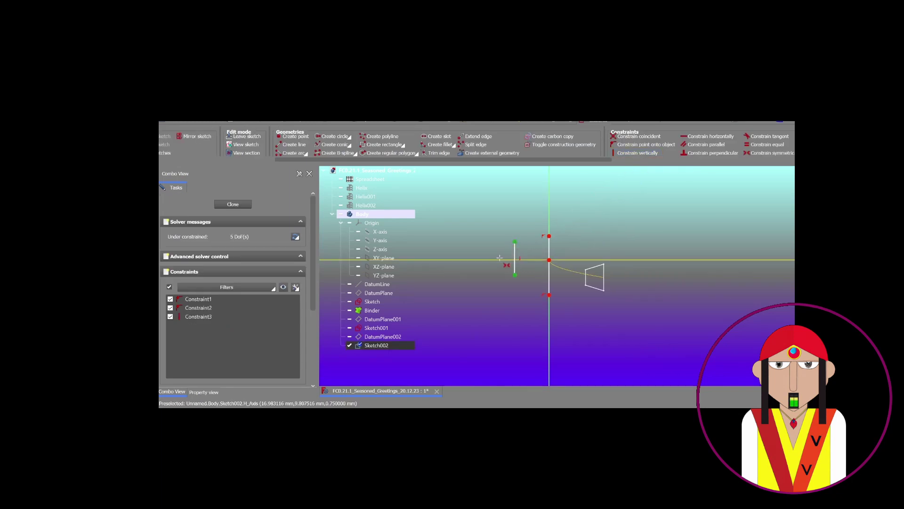
{"action": "left_click", "coordinate": [499, 259]}
{"action": "left_click", "coordinate": [549, 236]}
{"action": "left_click", "coordinate": [549, 295]}
{"action": "left_click", "coordinate": [601, 260]}
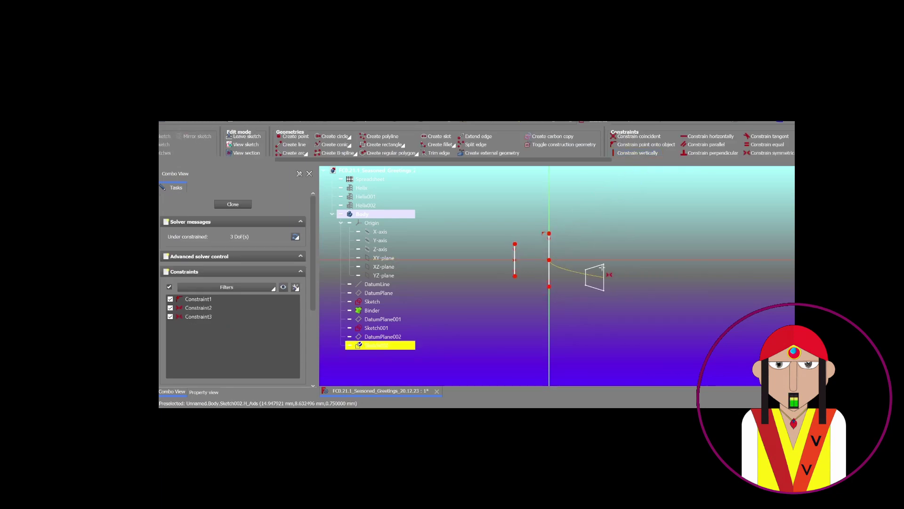
Draw two slanted lines joining the ends of the vertical lines to close the trapezoidal thread profile
{"action": "left_click", "coordinate": [549, 234]}
{"action": "left_click", "coordinate": [549, 286]}
{"action": "left_click", "coordinate": [514, 276]}
{"action": "scroll", "coordinate": [466, 252], "scroll_direction": "down", "scroll_amount": 2}
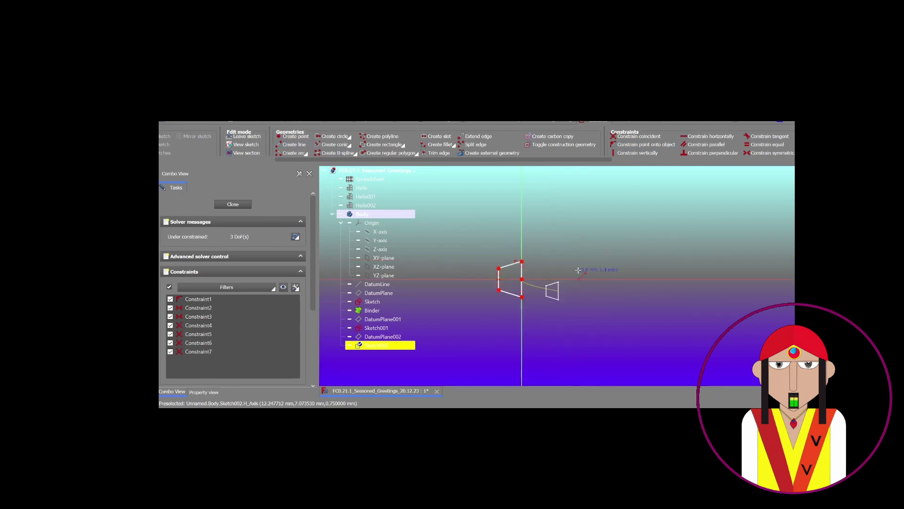
Constrain the horizontal distance between the trapezoid's vertical sides to Spreadsheet.Pitch*0.5
{"action": "left_click", "coordinate": [522, 296]}
{"action": "left_click", "coordinate": [499, 290]}
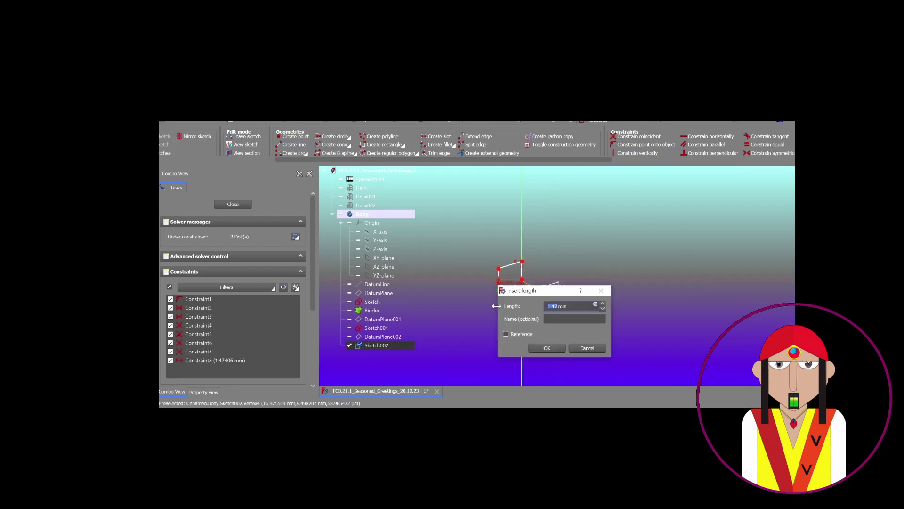
{"action": "left_click", "coordinate": [596, 306]}
{"action": "type", "text": "Spreadsheet.Pitch*0.5"}
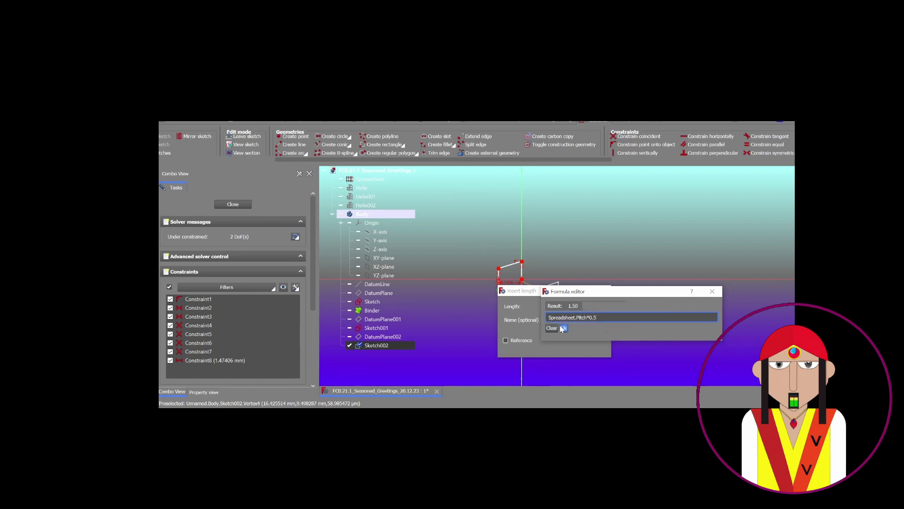
{"action": "left_click", "coordinate": [563, 328]}
Constrain the angle between the two slanted sides of the profile to 30 degrees
{"action": "scroll", "coordinate": [475, 145], "scroll_direction": "down", "scroll_amount": 15}
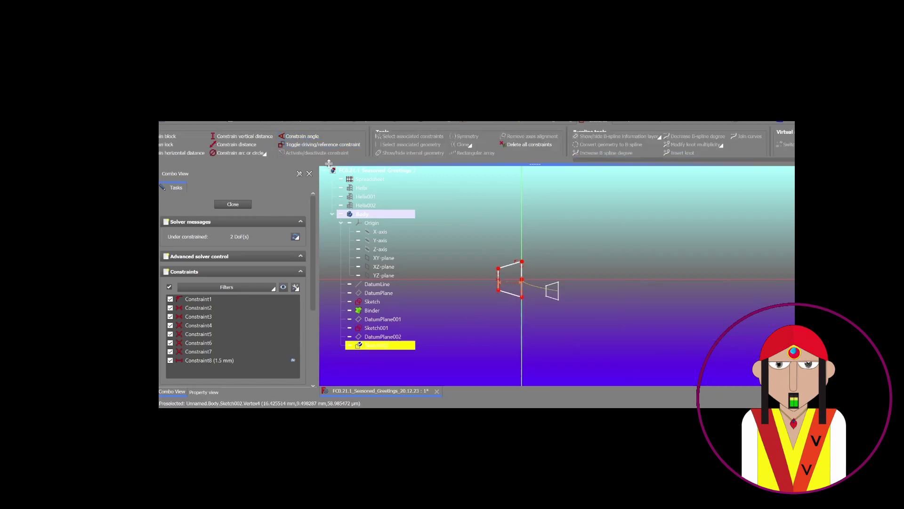
{"action": "left_click", "coordinate": [303, 136]}
{"action": "left_click", "coordinate": [511, 265]}
{"action": "left_click", "coordinate": [511, 294]}
{"action": "type", "text": "30"}
{"action": "key", "text": "Return"}
Draw a construction line between the slanted sides and constrain its upper end to the upper side's midpoint
{"action": "left_click", "coordinate": [384, 144]}
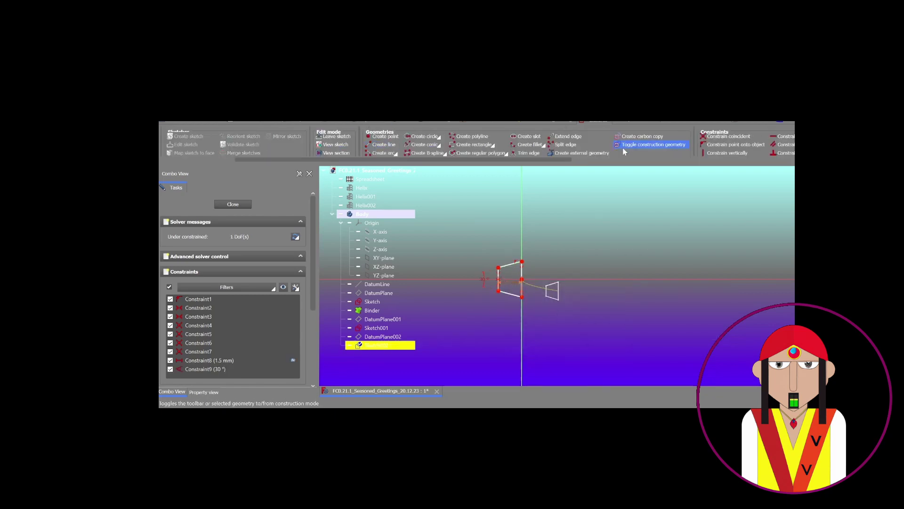
{"action": "left_click", "coordinate": [624, 146]}
{"action": "left_click", "coordinate": [507, 265]}
{"action": "left_click", "coordinate": [508, 293]}
{"action": "scroll", "coordinate": [497, 265], "scroll_direction": "up", "scroll_amount": 4}
{"action": "left_click", "coordinate": [500, 272]}
{"action": "left_click", "coordinate": [553, 259]}
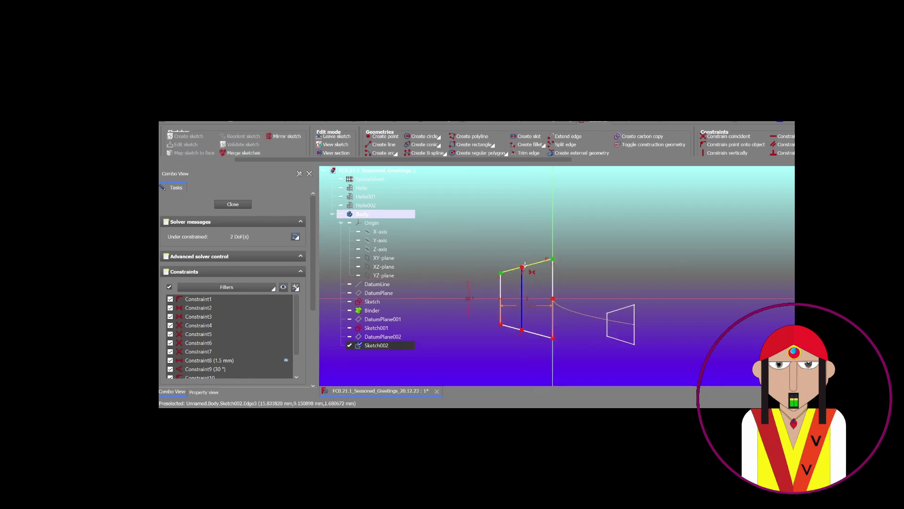
{"action": "left_click", "coordinate": [522, 267]}
Constrain the construction line's vertical length to half of Spreadsheet.Pitch and close the sketch
{"action": "left_click_drag", "start_coordinate": [563, 160], "coordinate": [697, 160]}
{"action": "left_click", "coordinate": [705, 136]}
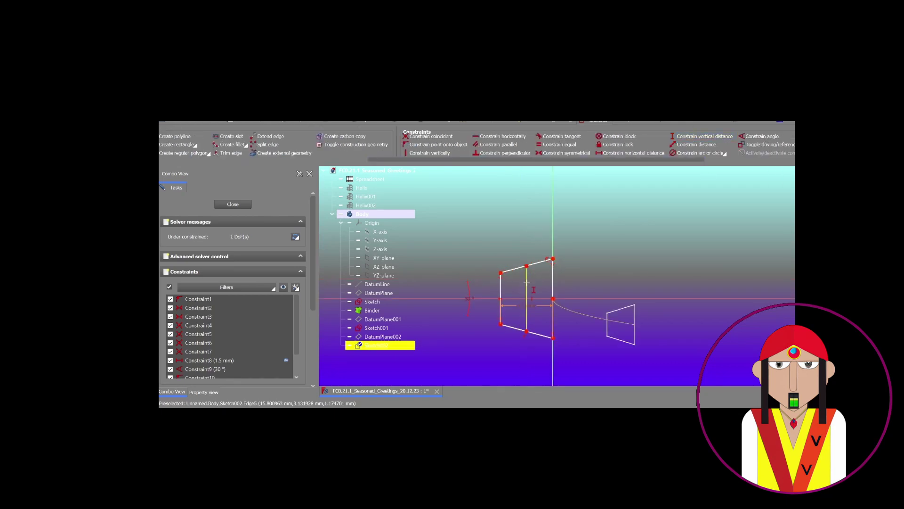
{"action": "left_click", "coordinate": [526, 289]}
{"action": "left_click", "coordinate": [631, 293]}
{"action": "type", "text": "Spreadsheet."}
{"action": "left_click", "coordinate": [594, 314]}
{"action": "type", "text": "Pitch/2"}
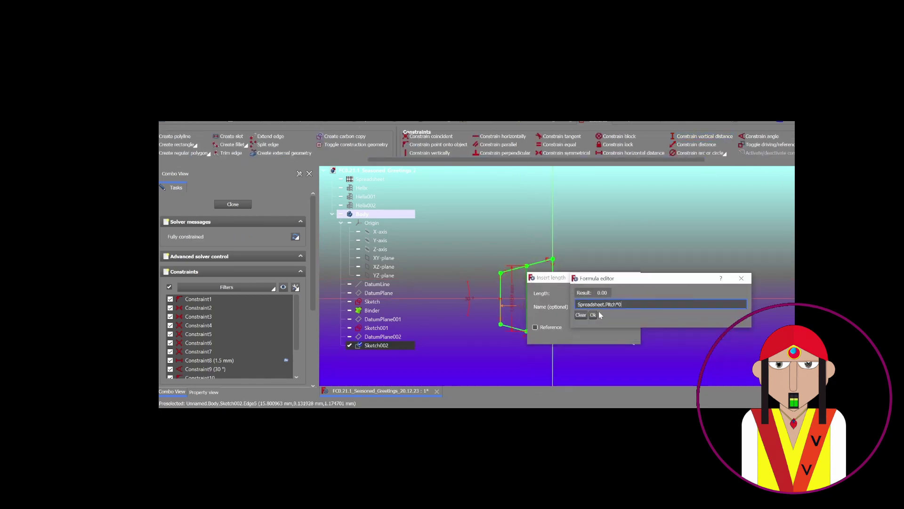
{"action": "left_click", "coordinate": [598, 312]}
{"action": "left_click", "coordinate": [622, 329]}
{"action": "left_click", "coordinate": [232, 205]}
Hide the reference line sketch, Sketch001, leaving both thread profiles and the binder curve in view
{"action": "left_click", "coordinate": [379, 303]}
{"action": "scroll", "coordinate": [618, 345], "scroll_direction": "down", "scroll_amount": 2}
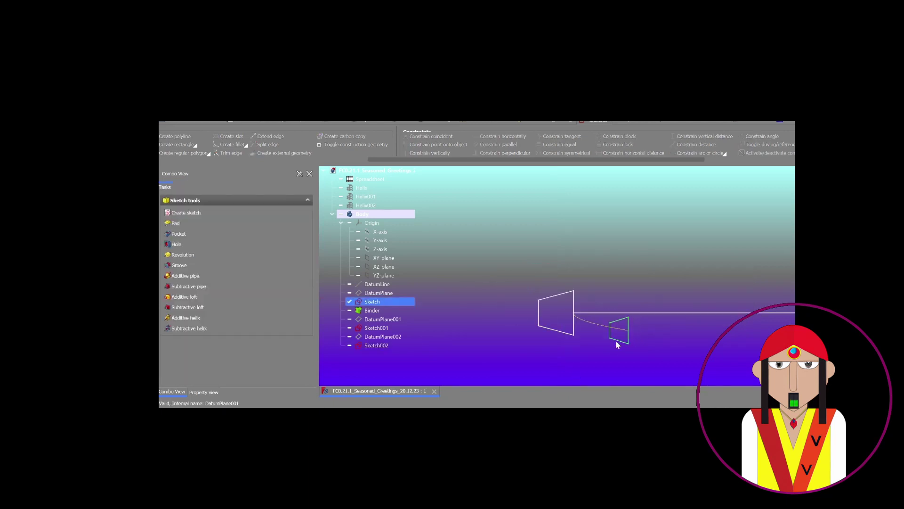
{"action": "mouse_move", "coordinate": [617, 346]}
{"action": "middle_mouse_down"}
{"action": "mouse_move", "coordinate": [605, 331]}
{"action": "mouse_move", "coordinate": [629, 297]}
{"action": "middle_mouse_up"}
{"action": "left_click", "coordinate": [631, 290]}
{"action": "key", "text": "space"}
Start an additive pipe with Sketch as the profile and Binder as the sweep path
{"action": "left_click", "coordinate": [387, 345]}
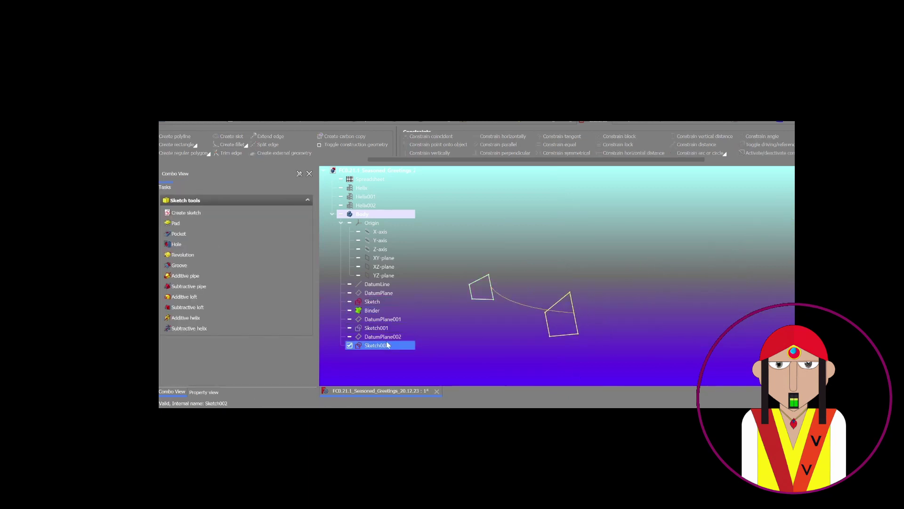
{"action": "left_click", "coordinate": [379, 310], "text": "ctrl"}
{"action": "left_click", "coordinate": [378, 304], "text": "shift"}
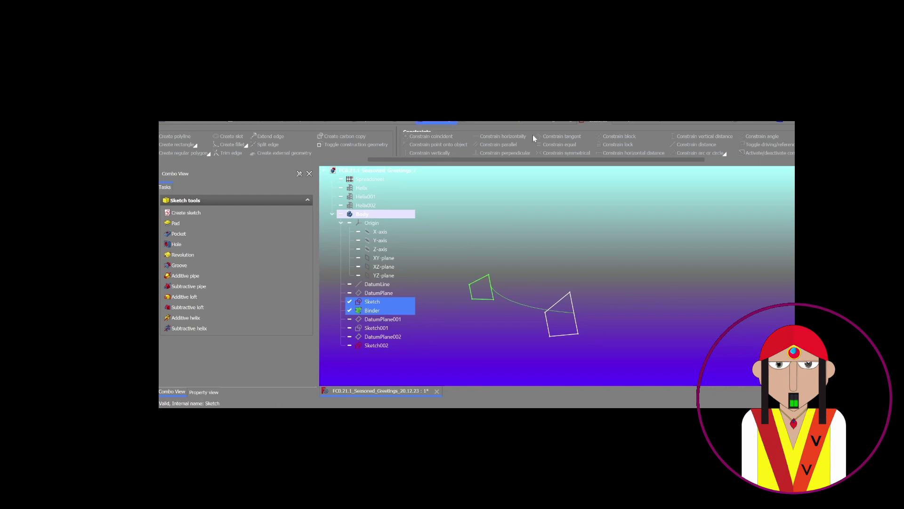
{"action": "left_click", "coordinate": [666, 137]}
{"action": "scroll", "coordinate": [304, 349], "scroll_direction": "down", "scroll_amount": 2}
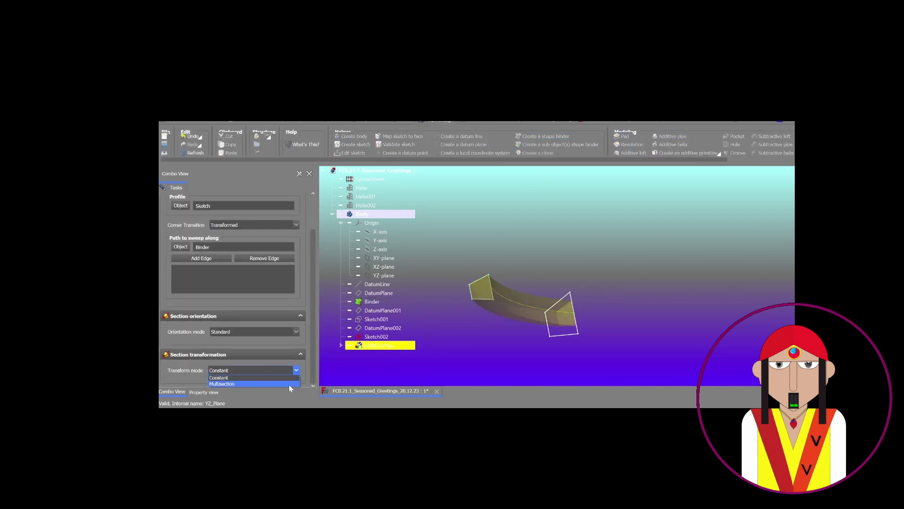
Set the pipe's transform mode to Multisection, add Sketch002 as a section, and accept the pipe
{"action": "left_click", "coordinate": [289, 385]}
{"action": "scroll", "coordinate": [283, 370], "scroll_direction": "down", "scroll_amount": 2}
{"action": "left_click", "coordinate": [187, 337]}
{"action": "left_click", "coordinate": [354, 336]}
{"action": "scroll", "coordinate": [304, 214], "scroll_direction": "up", "scroll_amount": 4}
{"action": "left_click", "coordinate": [213, 205]}
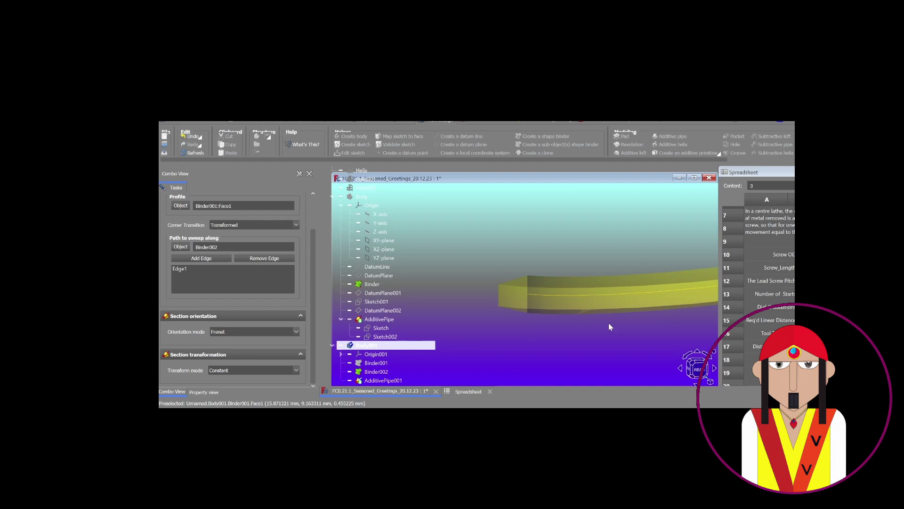
Check the helical pipe swept from the Binder001 face along Binder002's edge and accept it
{"action": "scroll", "coordinate": [610, 327], "scroll_direction": "down", "scroll_amount": 11}
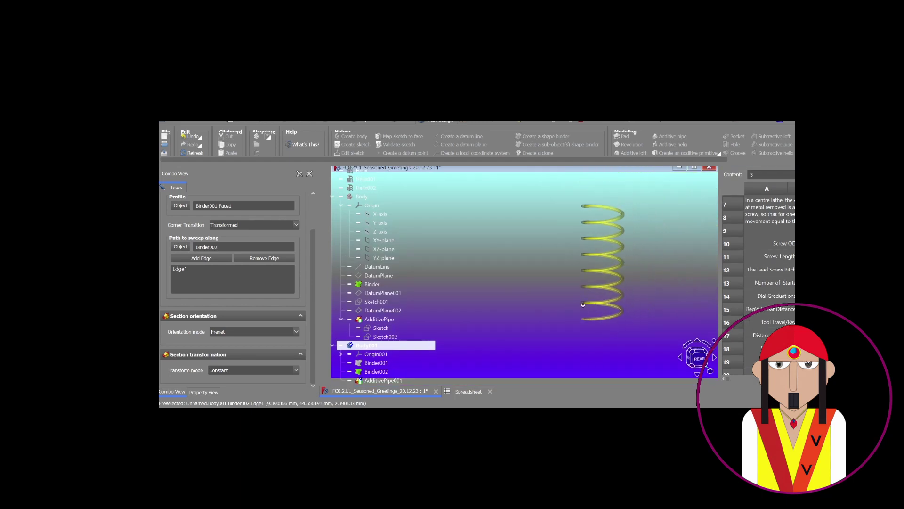
{"action": "middle_click_drag", "start_coordinate": [528, 302], "coordinate": [584, 299]}
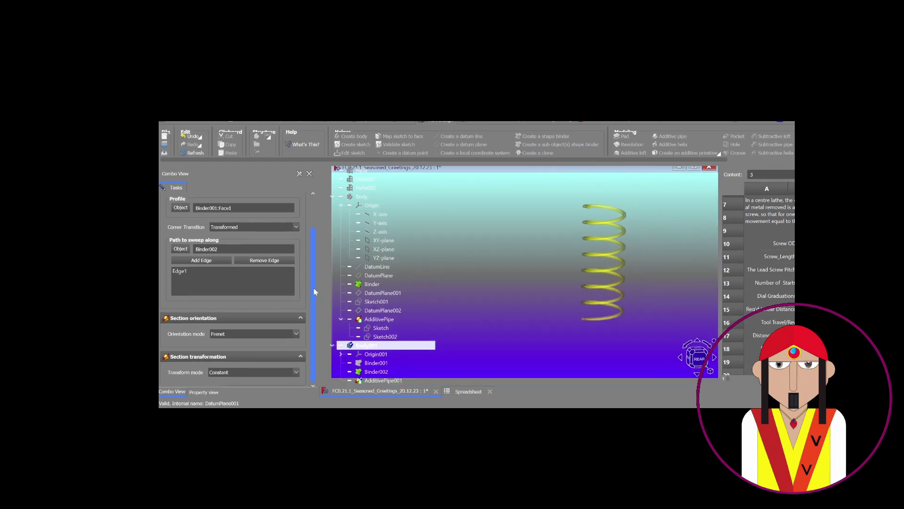
{"action": "scroll", "coordinate": [202, 206], "scroll_direction": "up", "scroll_amount": 2}
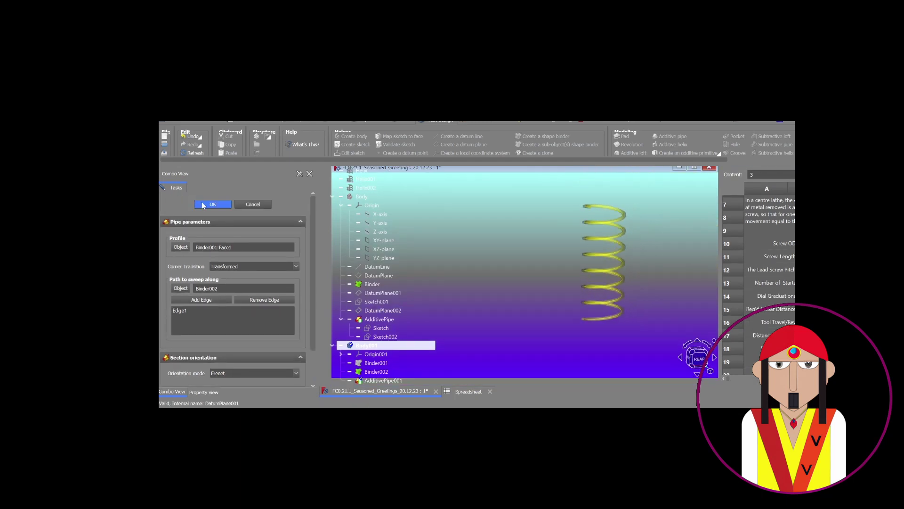
Create a 2D offset of Binder001 with its offset set to Spreadsheet.Pitch*0.5
{"action": "left_click", "coordinate": [375, 363]}
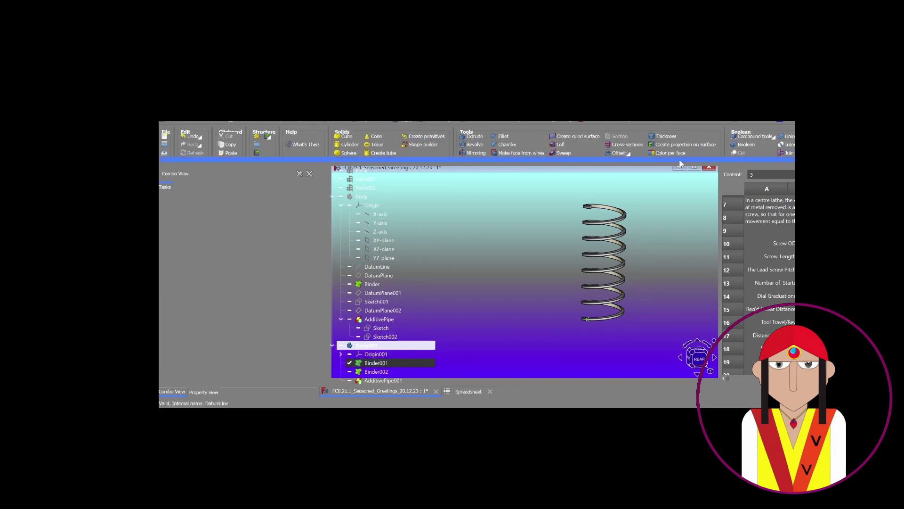
{"action": "left_click_drag", "start_coordinate": [681, 161], "coordinate": [779, 162]}
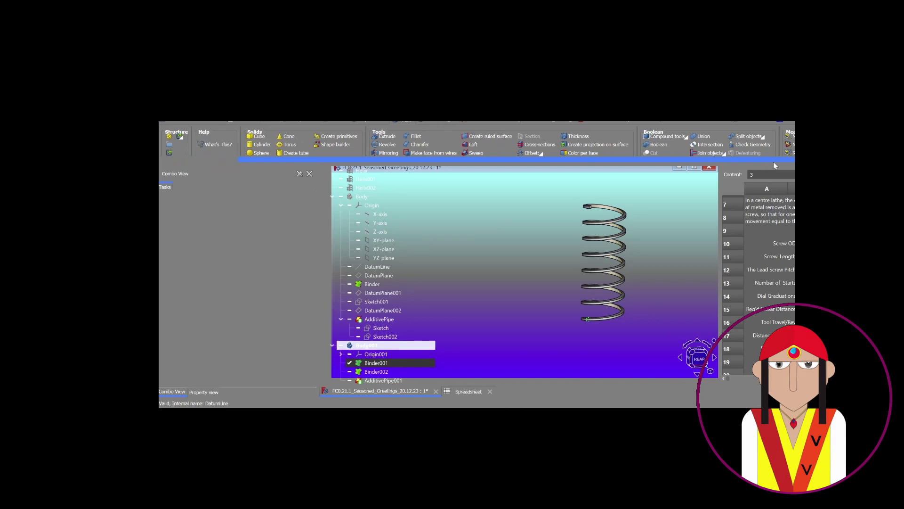
{"action": "left_click", "coordinate": [540, 153]}
{"action": "left_click", "coordinate": [537, 162]}
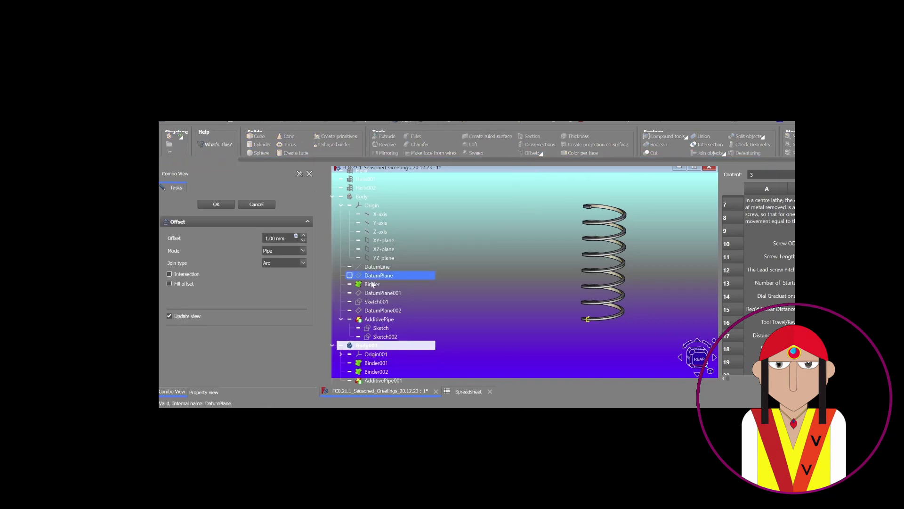
{"action": "left_click", "coordinate": [296, 237]}
{"action": "type", "text": "Spreadsheet."}
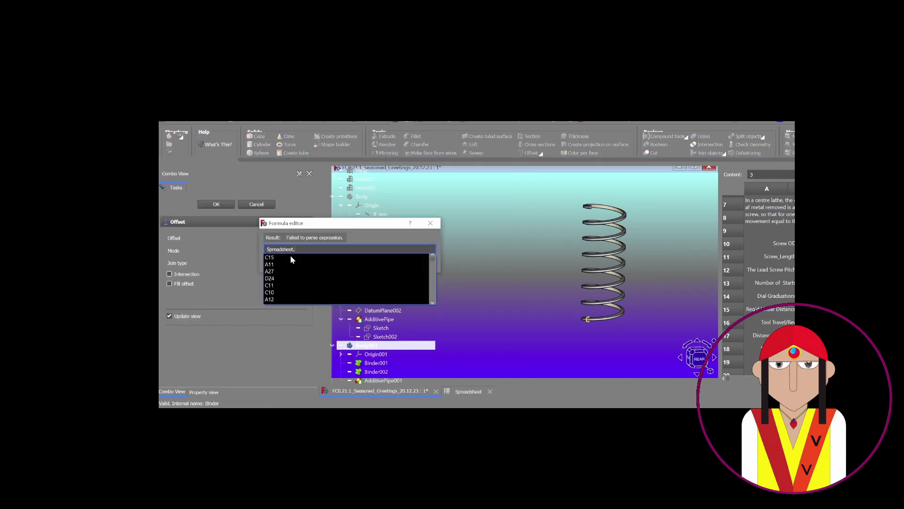
{"action": "type", "text": "Pitch*0."}
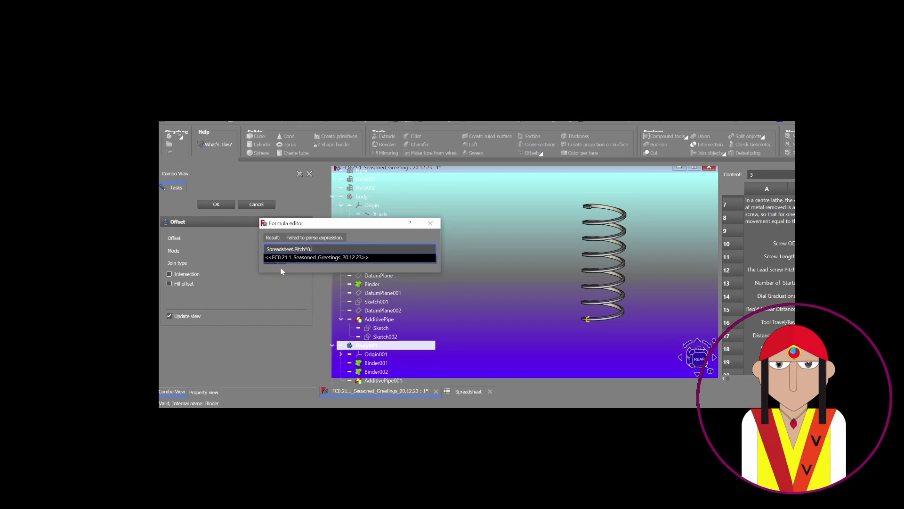
{"action": "type", "text": "5"}
{"action": "key", "text": "Return"}
{"action": "key", "text": "Return"}
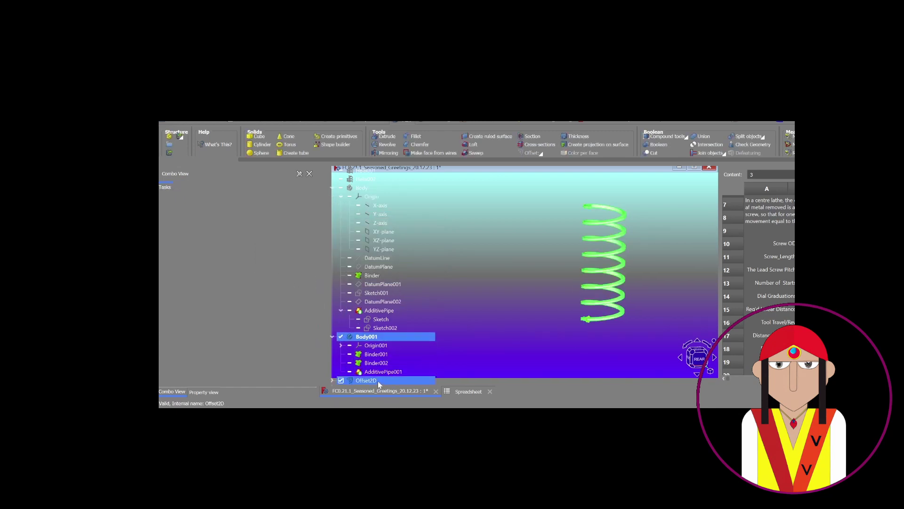
Slice Body001 apart with the offset face and expand the resulting slice group
{"action": "left_click", "coordinate": [763, 138]}
{"action": "left_click", "coordinate": [758, 153]}
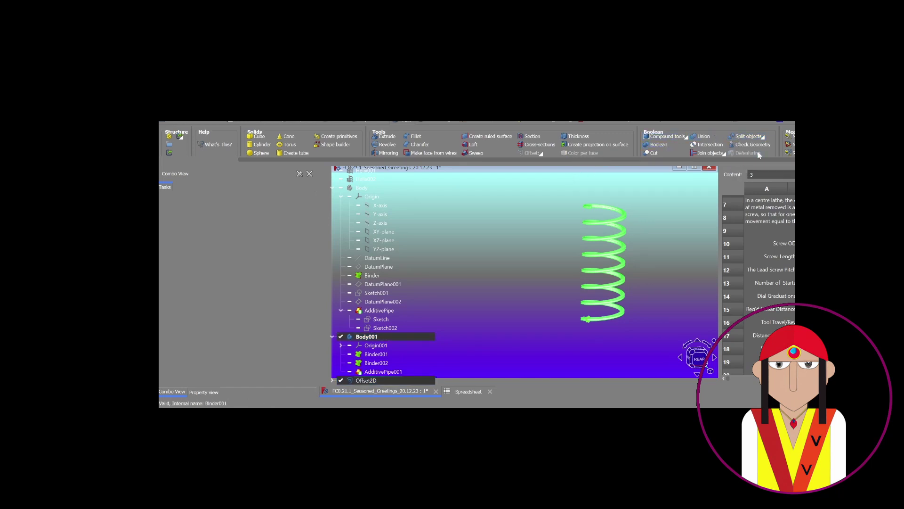
{"action": "scroll", "coordinate": [584, 324], "scroll_direction": "up", "scroll_amount": 5}
{"action": "left_click", "coordinate": [333, 364]}
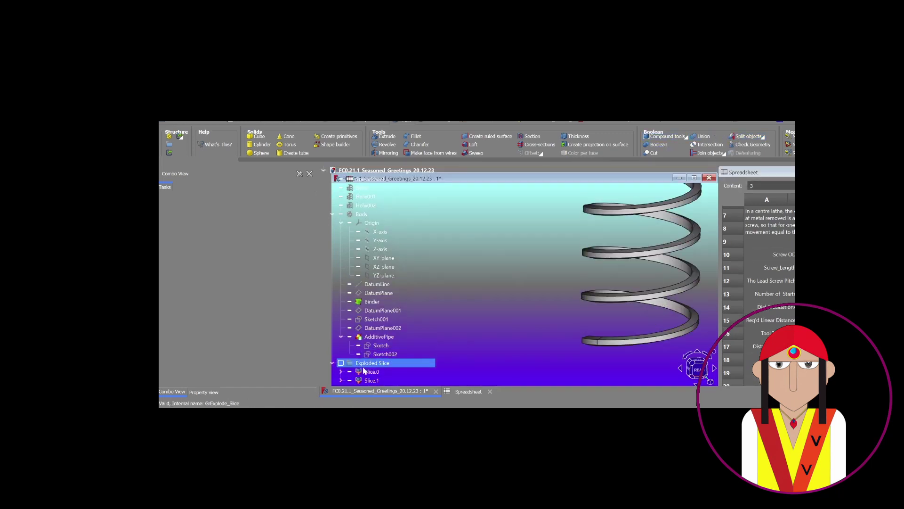
Hide Slice.0 and show the original body with the tapered thread end
{"action": "left_click", "coordinate": [366, 371]}
{"action": "key", "text": "space"}
{"action": "left_click", "coordinate": [373, 215]}
{"action": "key", "text": "space"}
Fuse the tapered end body with the Slice.1 thread using a Boolean union
{"action": "scroll", "coordinate": [590, 351], "scroll_direction": "up", "scroll_amount": 6}
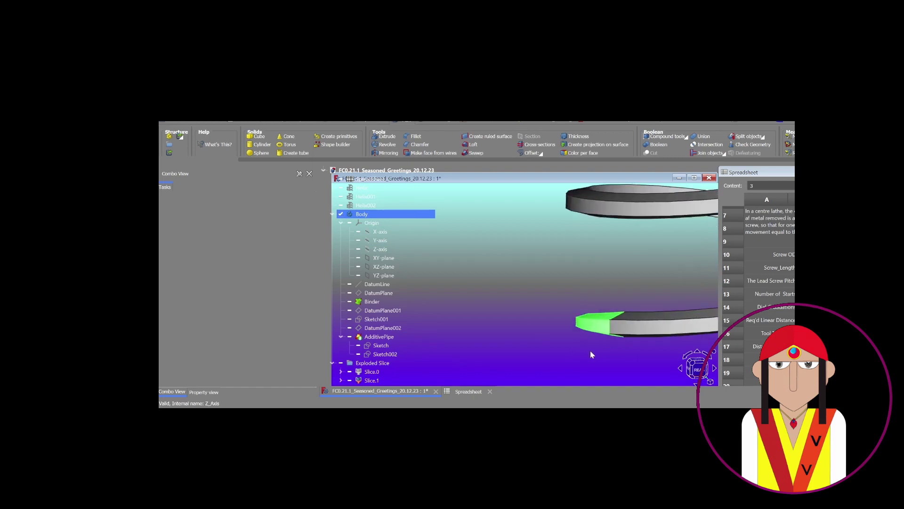
{"action": "scroll", "coordinate": [590, 351], "scroll_direction": "up", "scroll_amount": 1}
{"action": "left_click", "coordinate": [624, 321], "text": "ctrl"}
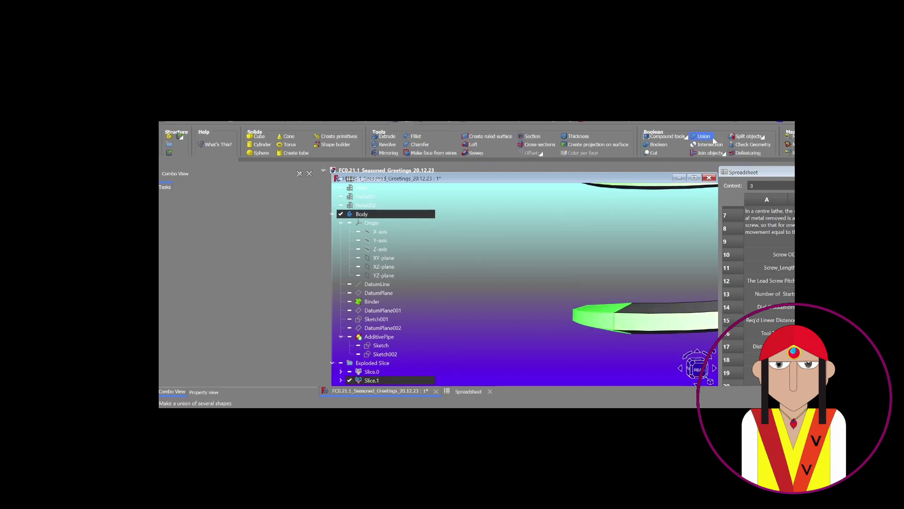
{"action": "scroll", "coordinate": [556, 295], "scroll_direction": "down", "scroll_amount": 2}
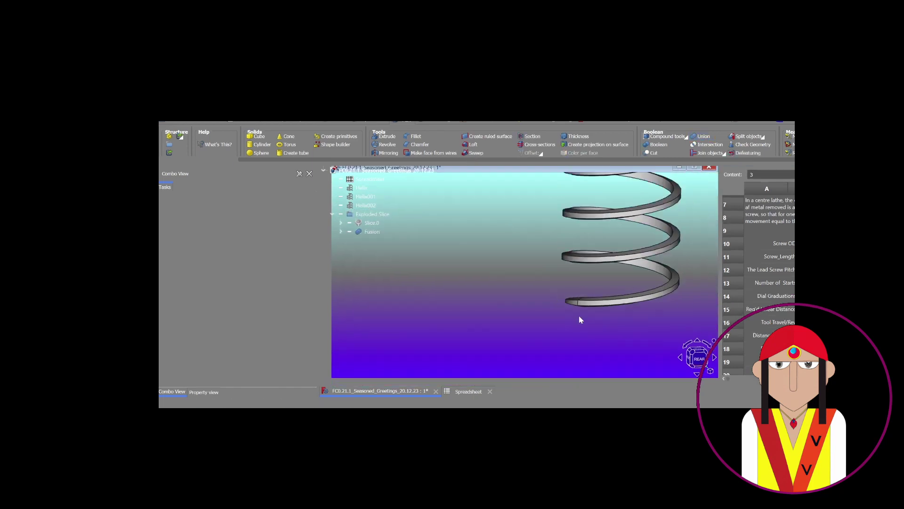
Change a lead screw parameter in the spreadsheet, recompute the model, and inspect the thread's tapered end
{"action": "left_click", "coordinate": [773, 349]}
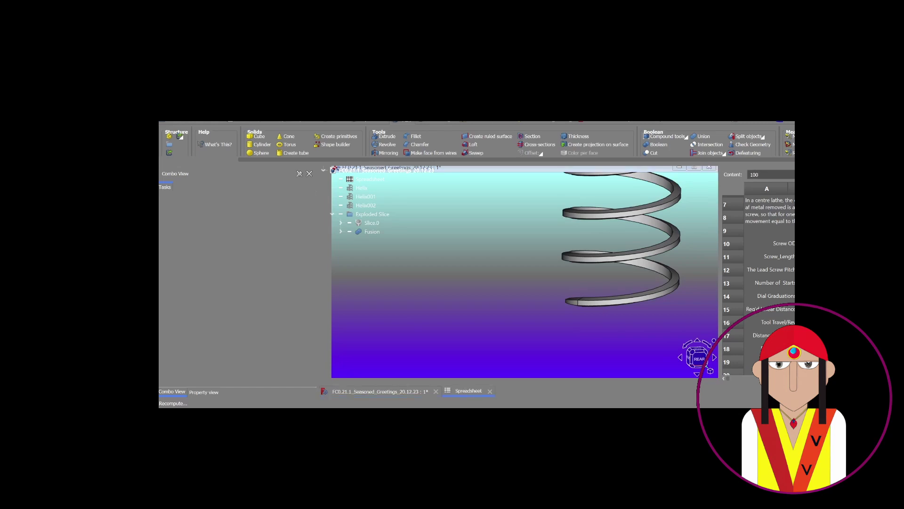
{"action": "middle_click_drag", "start_coordinate": [573, 299], "coordinate": [778, 277]}
{"action": "left_click", "coordinate": [787, 283]}
{"action": "left_click", "coordinate": [813, 284]}
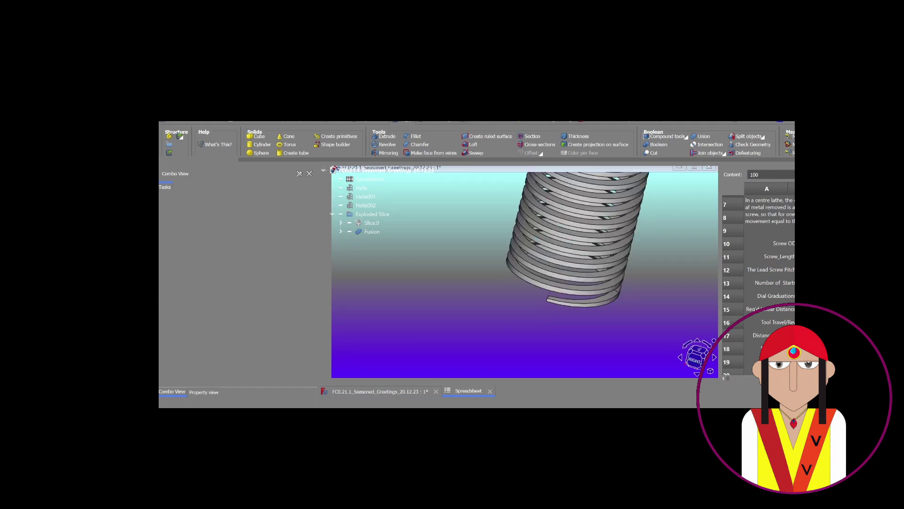
{"action": "scroll", "coordinate": [600, 321], "scroll_direction": "up", "scroll_amount": 3}
{"action": "mouse_move", "coordinate": [609, 288]}
{"action": "middle_mouse_down"}
{"action": "mouse_move", "coordinate": [559, 270]}
{"action": "mouse_move", "coordinate": [623, 259]}
{"action": "mouse_move", "coordinate": [608, 278]}
{"action": "middle_mouse_up"}
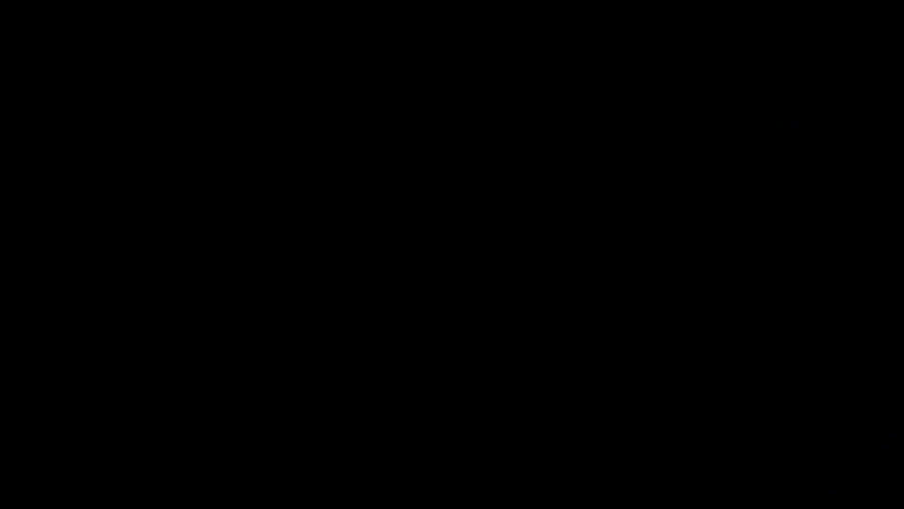